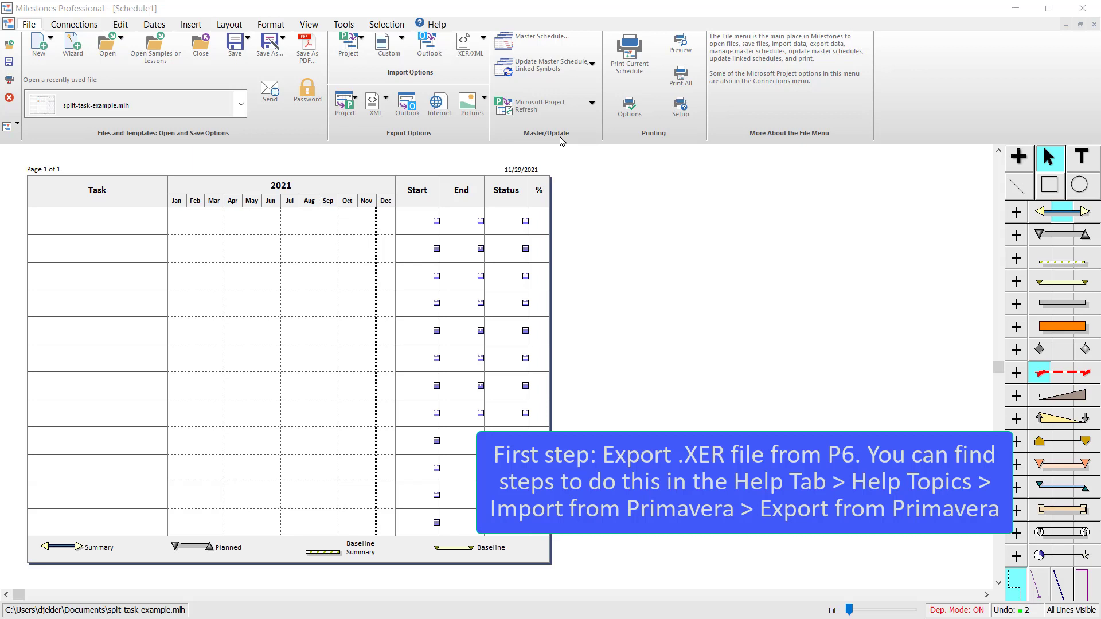
# - Read the Export from Primavera topic under Import from Oracle Primavera in the help, and close the help window
pyautogui.click(436, 24)
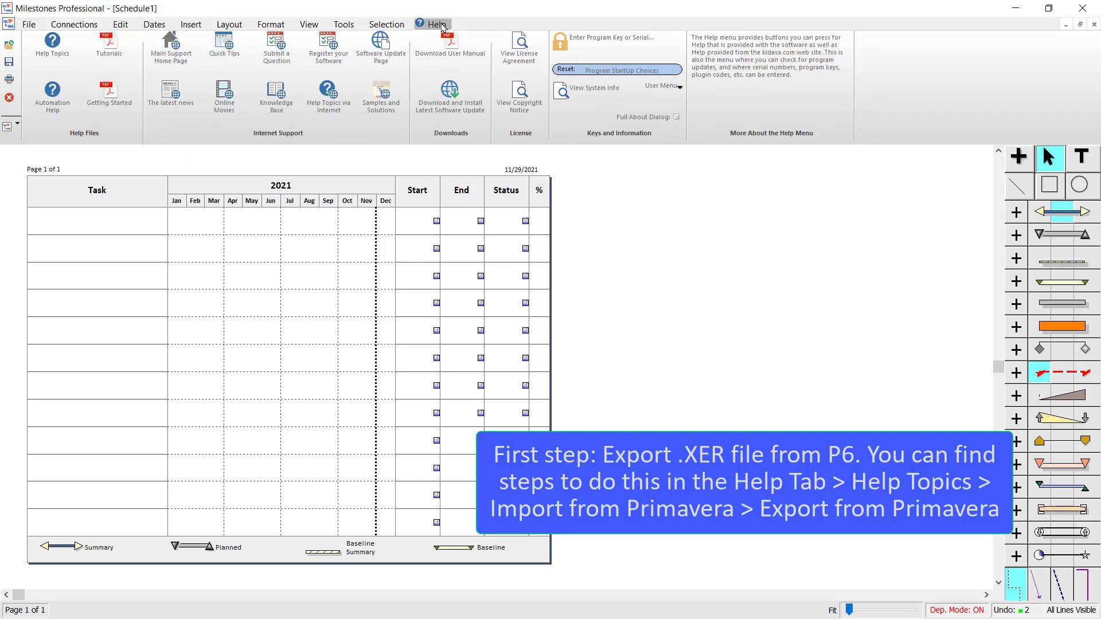
pyautogui.click(50, 53)
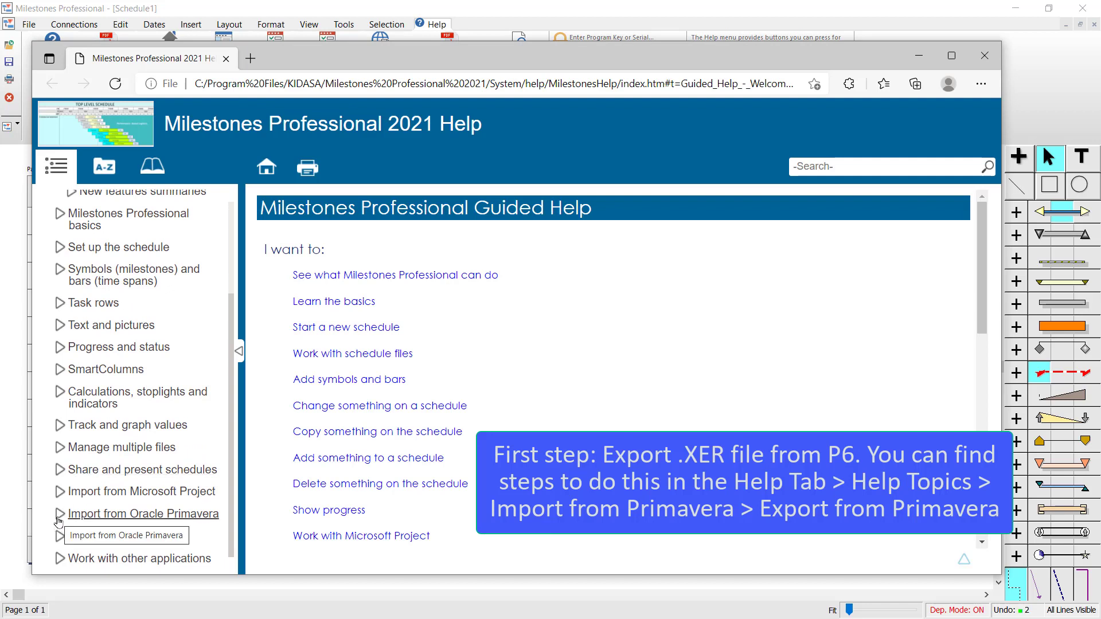
pyautogui.click(60, 514)
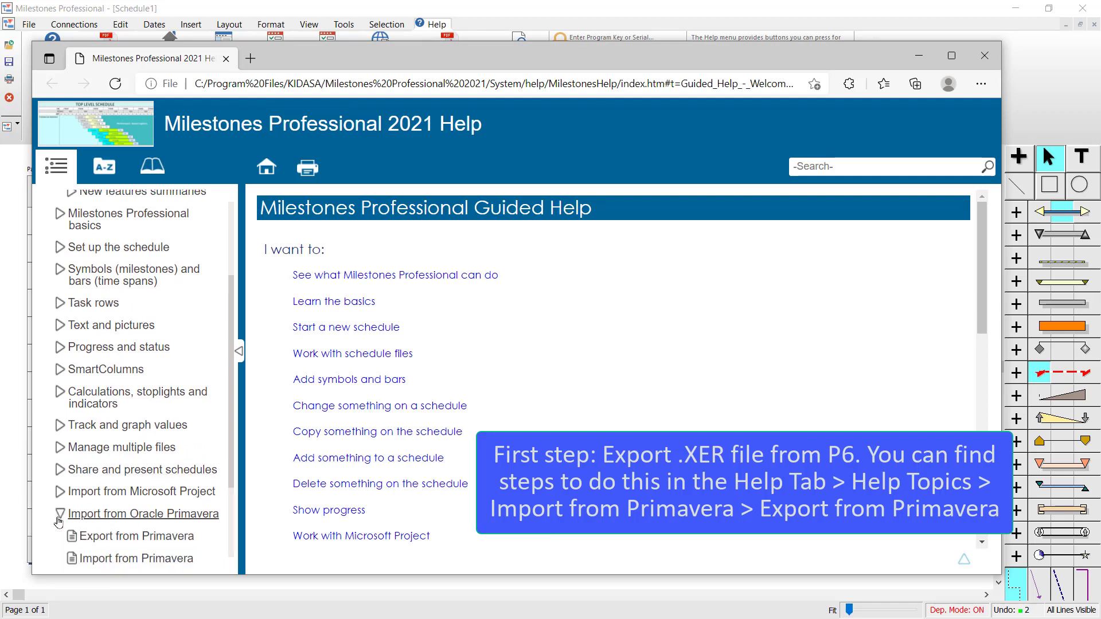
pyautogui.scroll(-1, 103, 499)
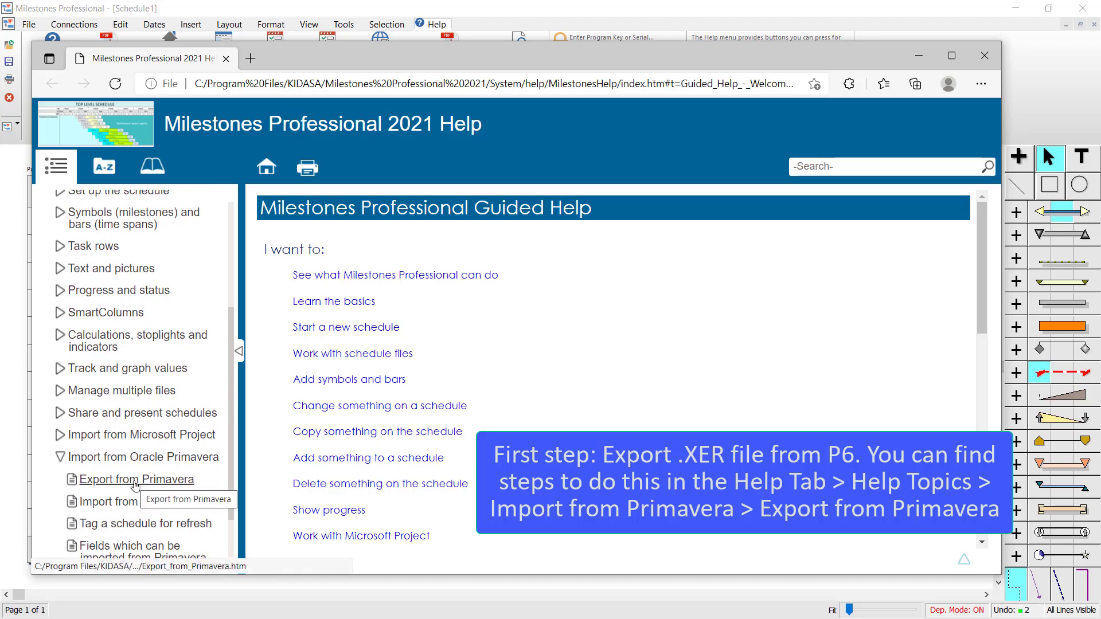
pyautogui.click(135, 482)
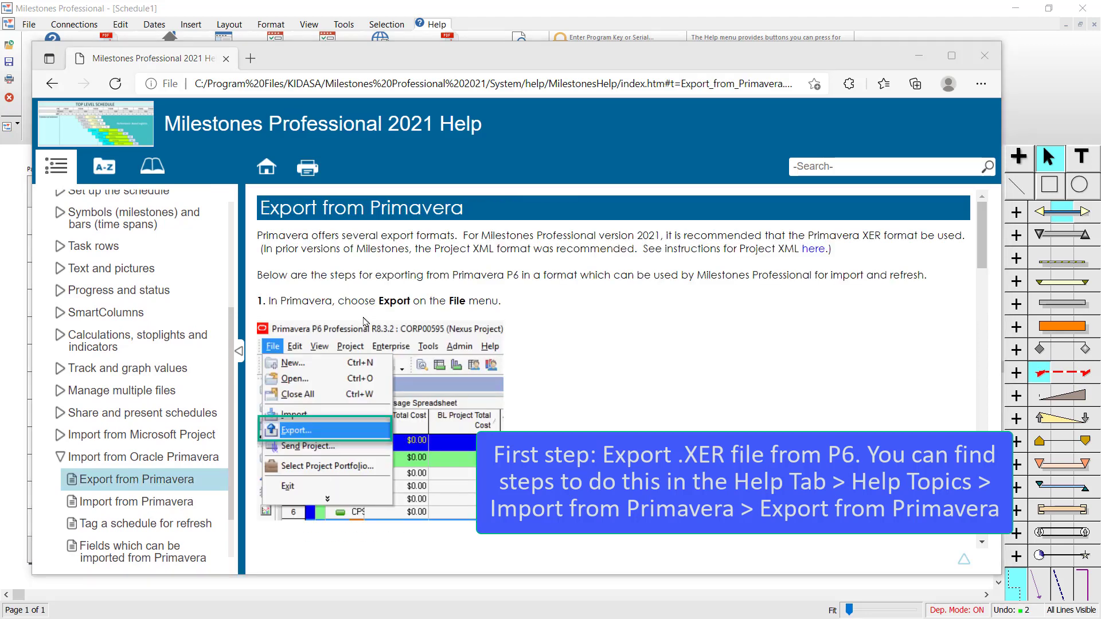
pyautogui.scroll(-6, 365, 321)
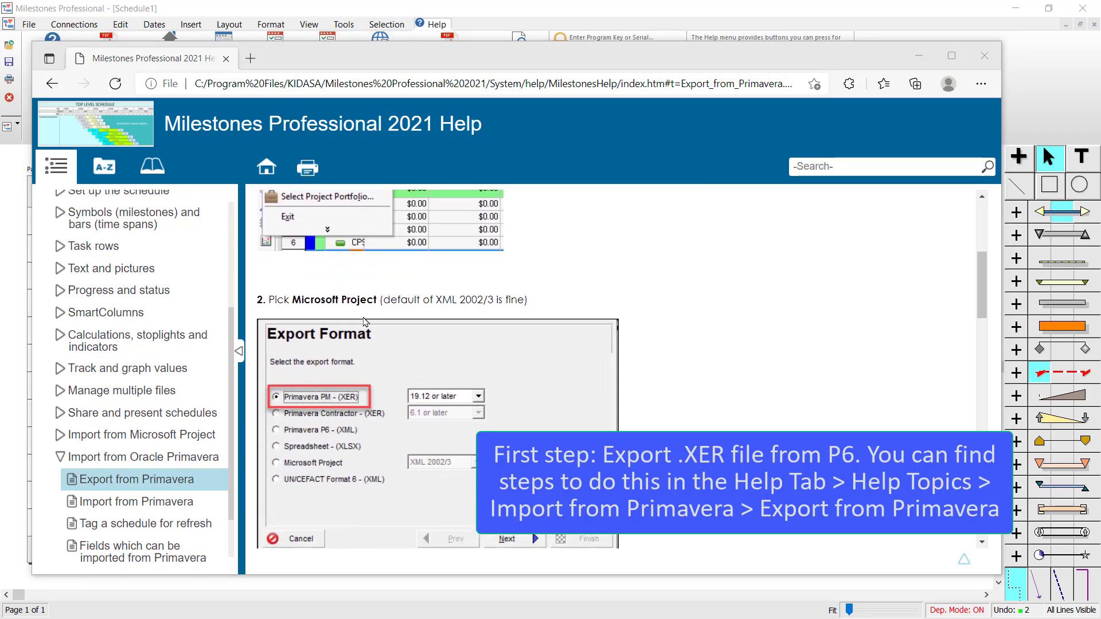
pyautogui.scroll(-1, 365, 321)
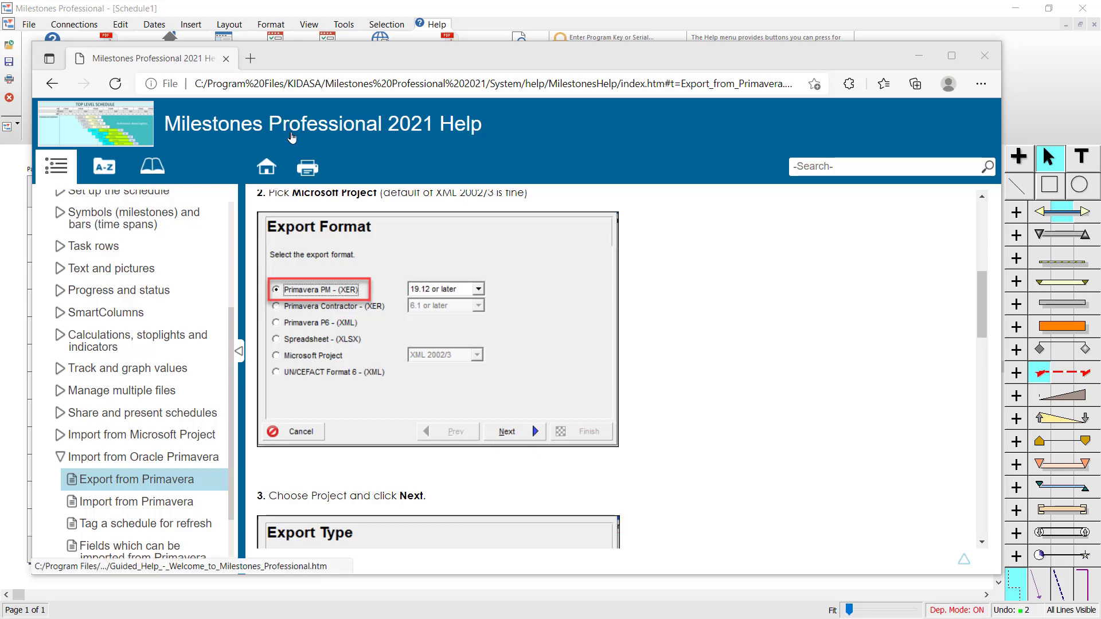
pyautogui.click(985, 55)
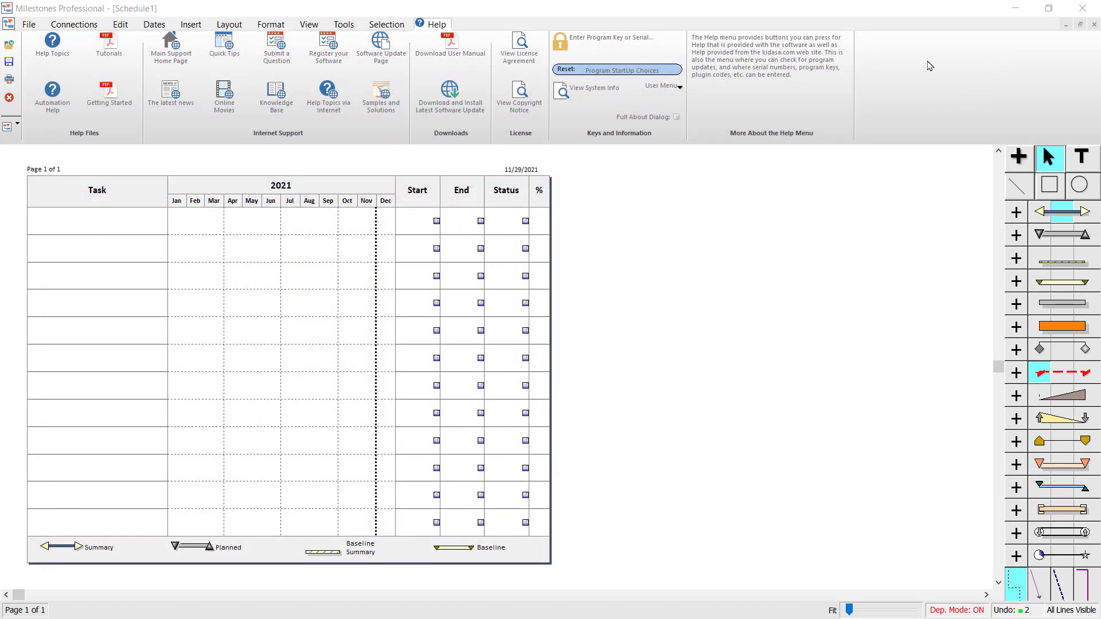
# - Import Sample Project-PlanningEngineer.xer from the XER Samples folder using the Primavera XER import via the Project Import Wizard
pyautogui.click(74, 25)
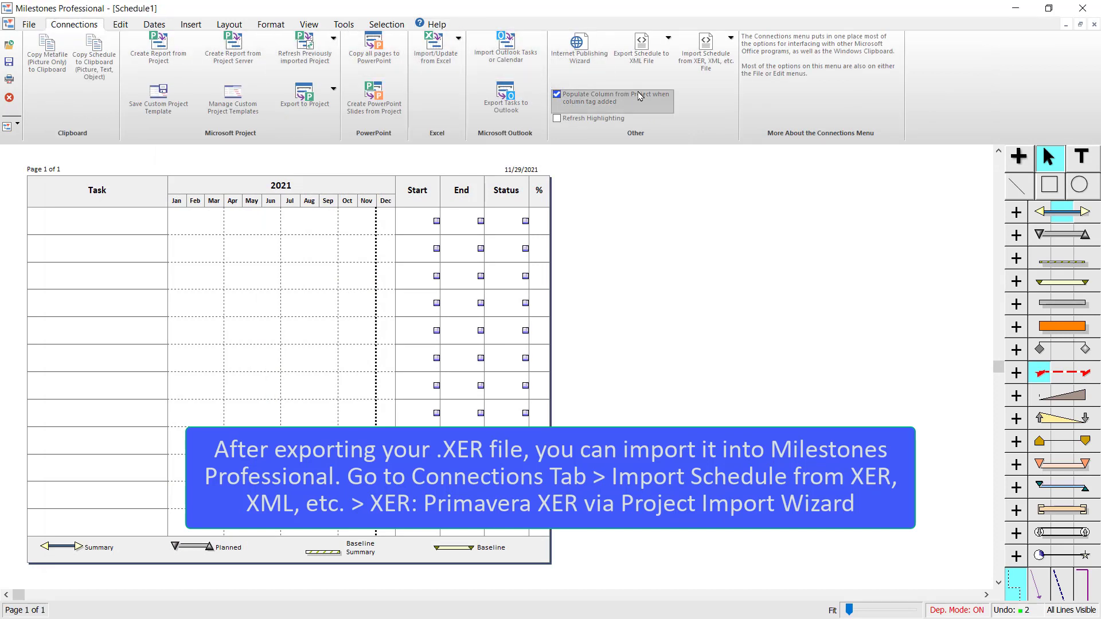
pyautogui.click(722, 68)
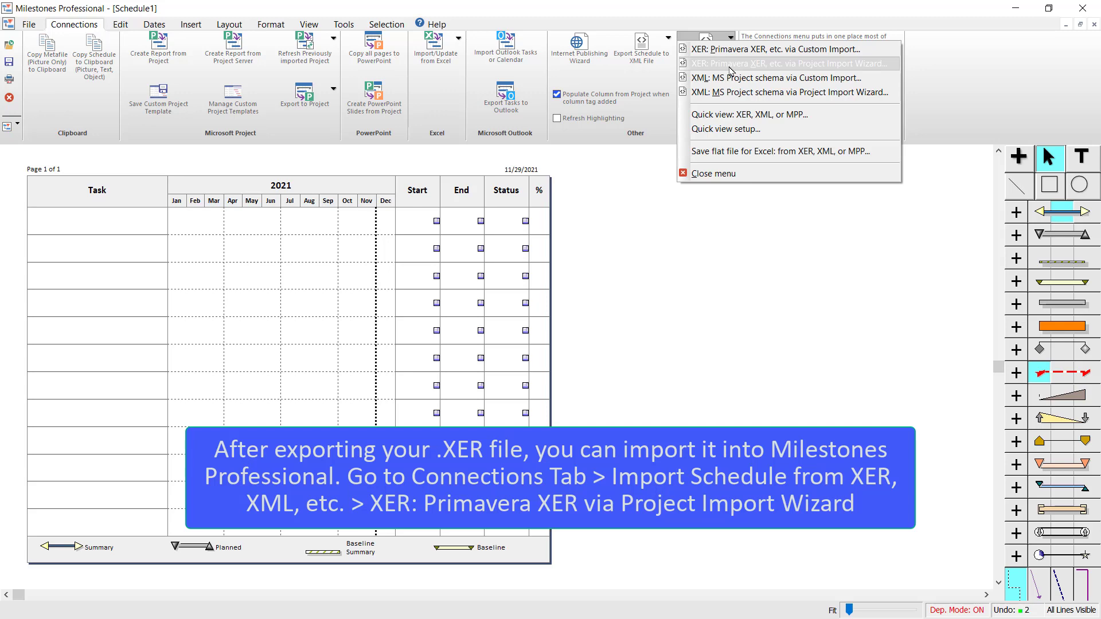
pyautogui.click(731, 68)
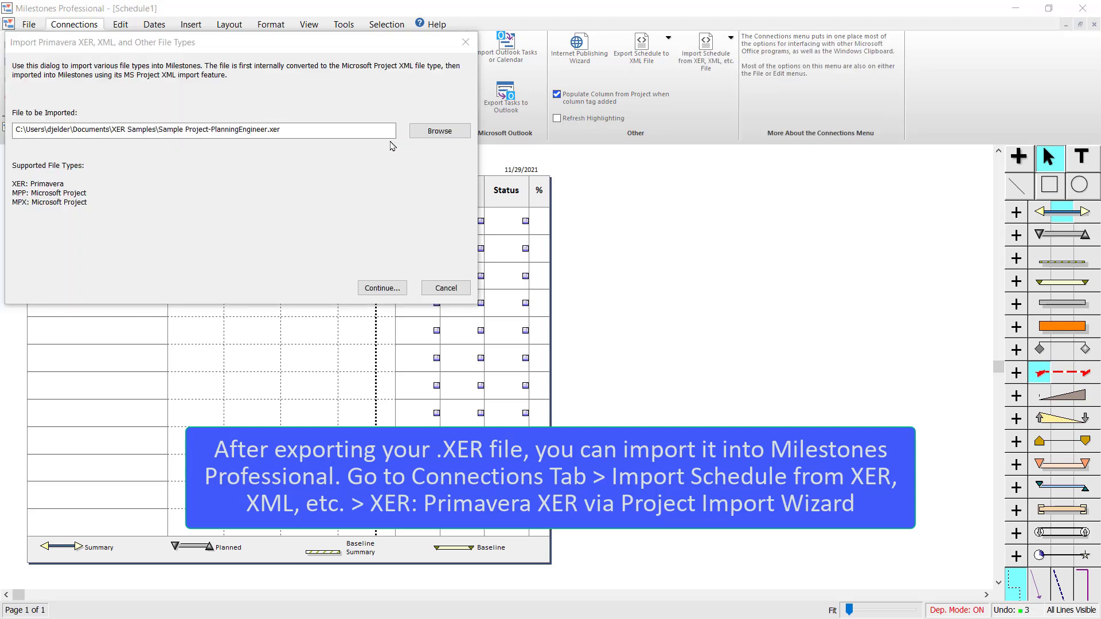
pyautogui.click(421, 138)
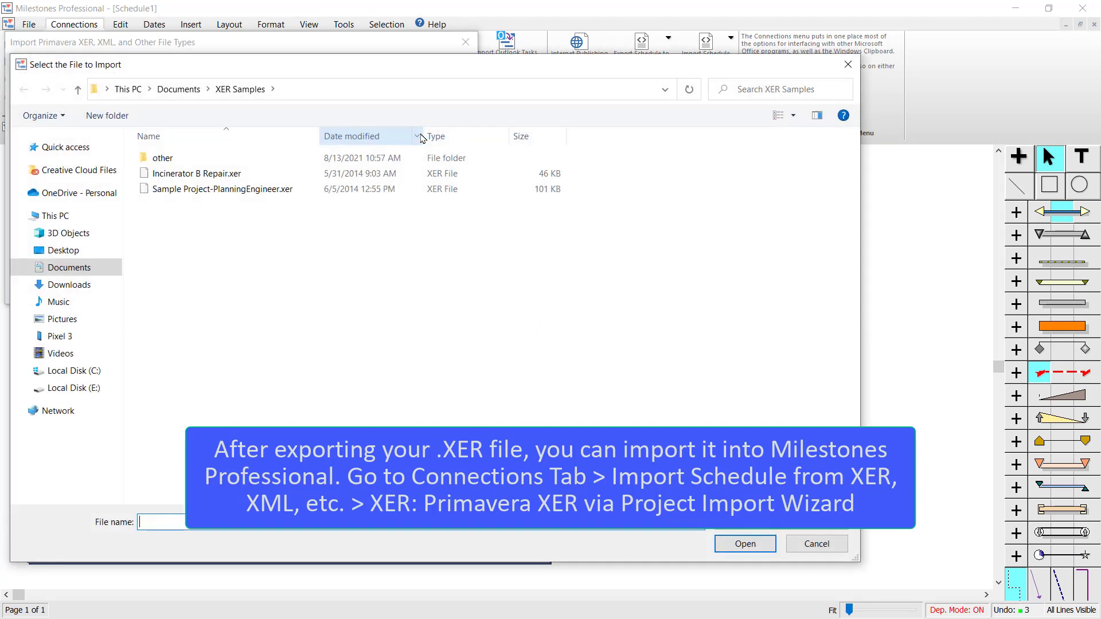
pyautogui.click(240, 196)
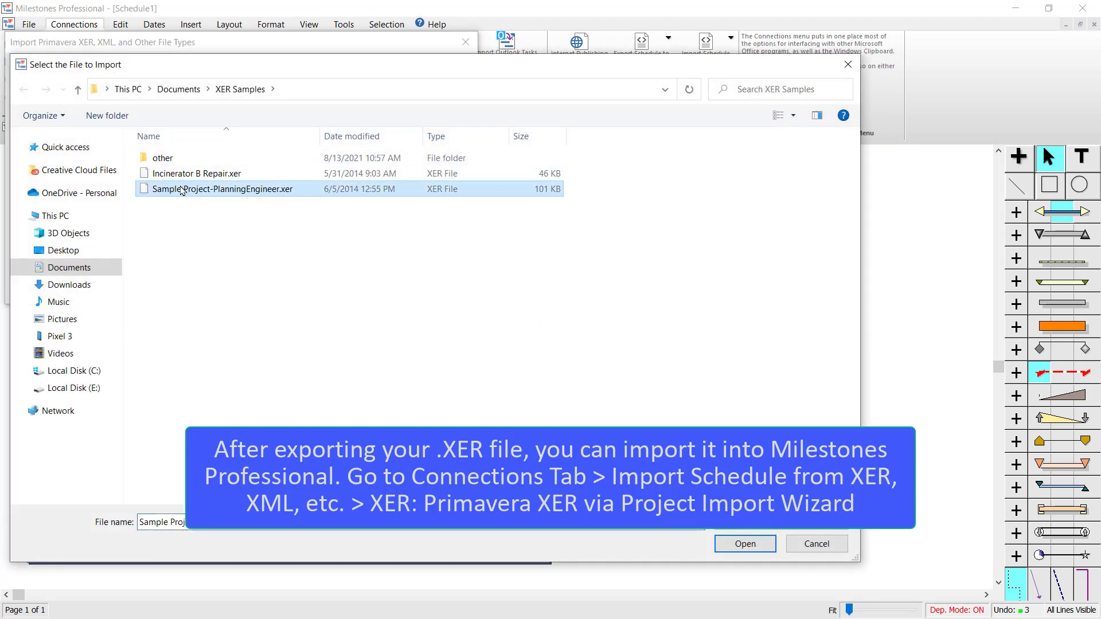
pyautogui.click(764, 549)
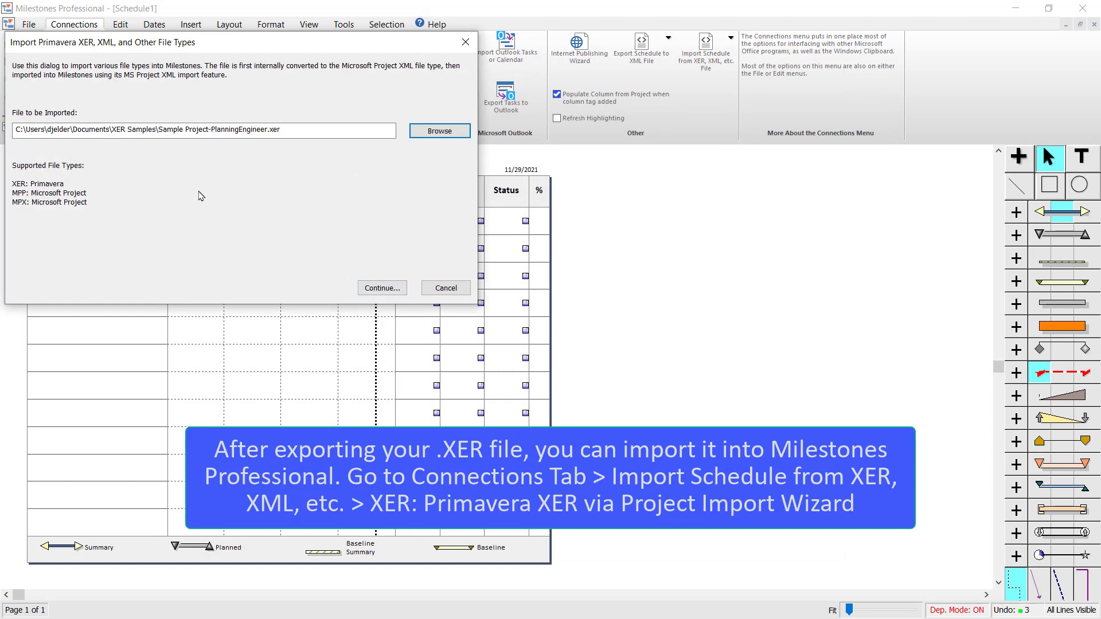
pyautogui.click(394, 290)
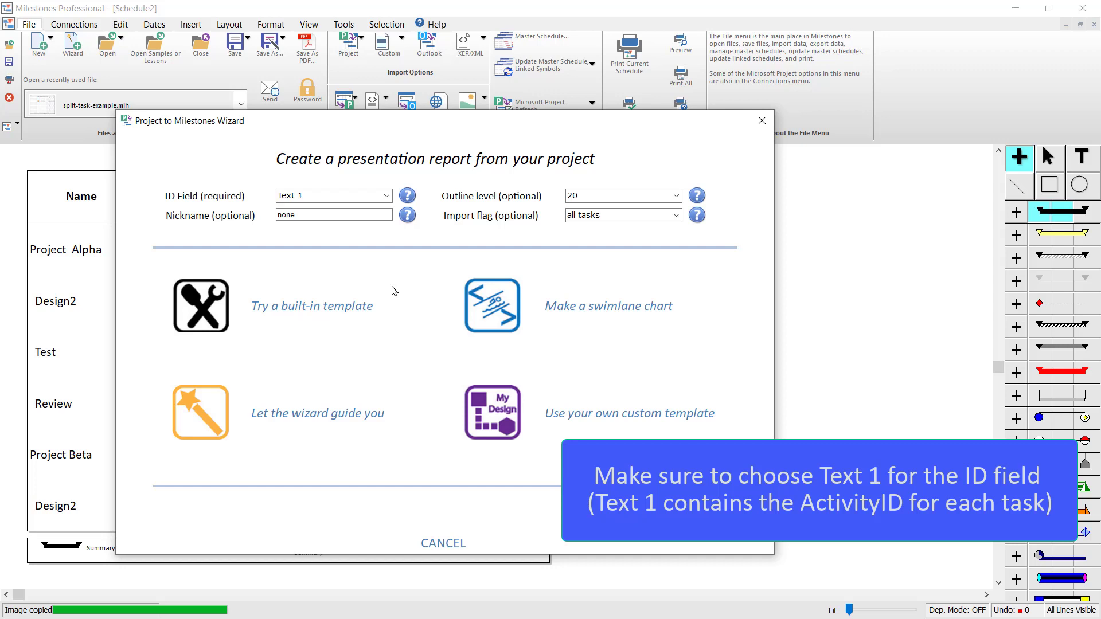
# - Choose to create the report from a built-in template and look through the available template categories
pyautogui.moveTo(212, 195)
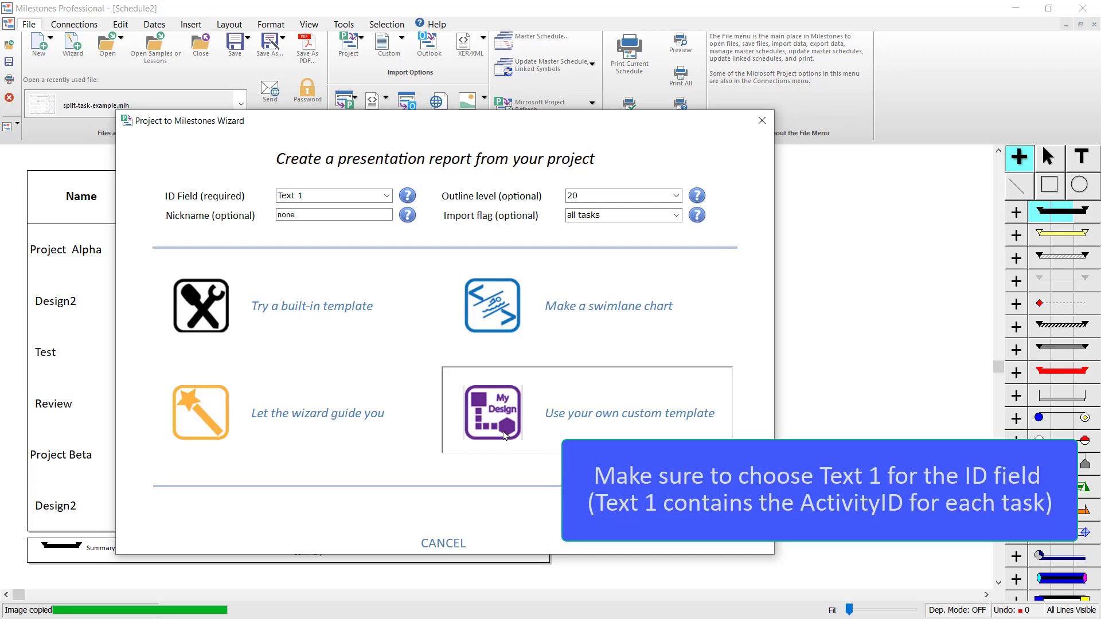
pyautogui.click(221, 317)
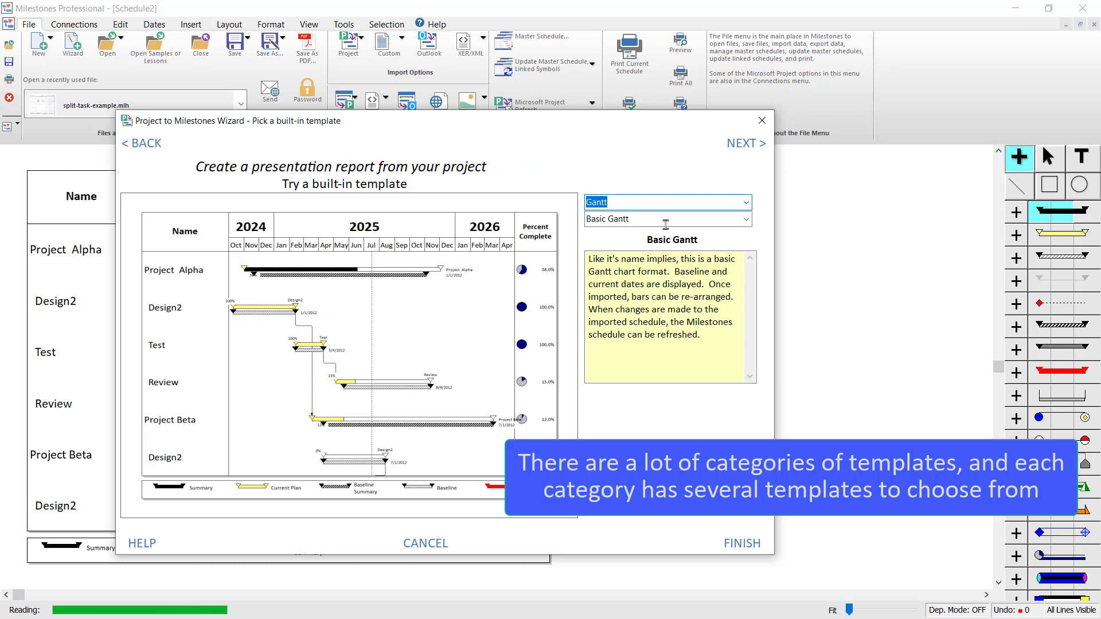
pyautogui.click(746, 202)
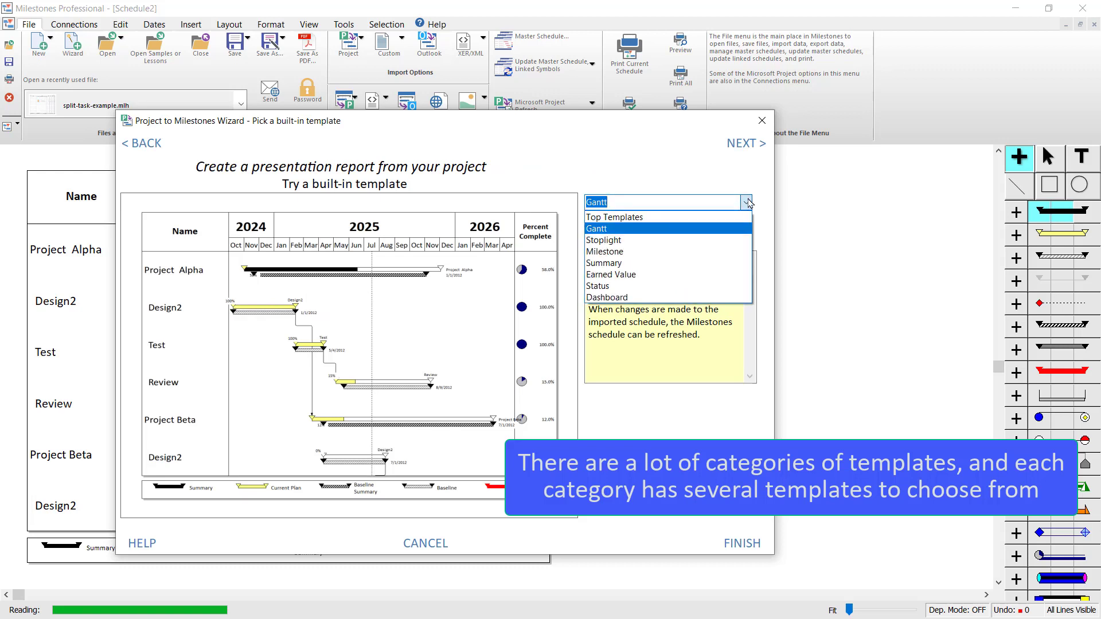
pyautogui.click(746, 202)
# - Preview the Basic Gantt2, Basic Gantt3, Basic Gantt4, Basic Gantt5 and Basic Gantt6 templates in the Gantt category
pyautogui.click(746, 220)
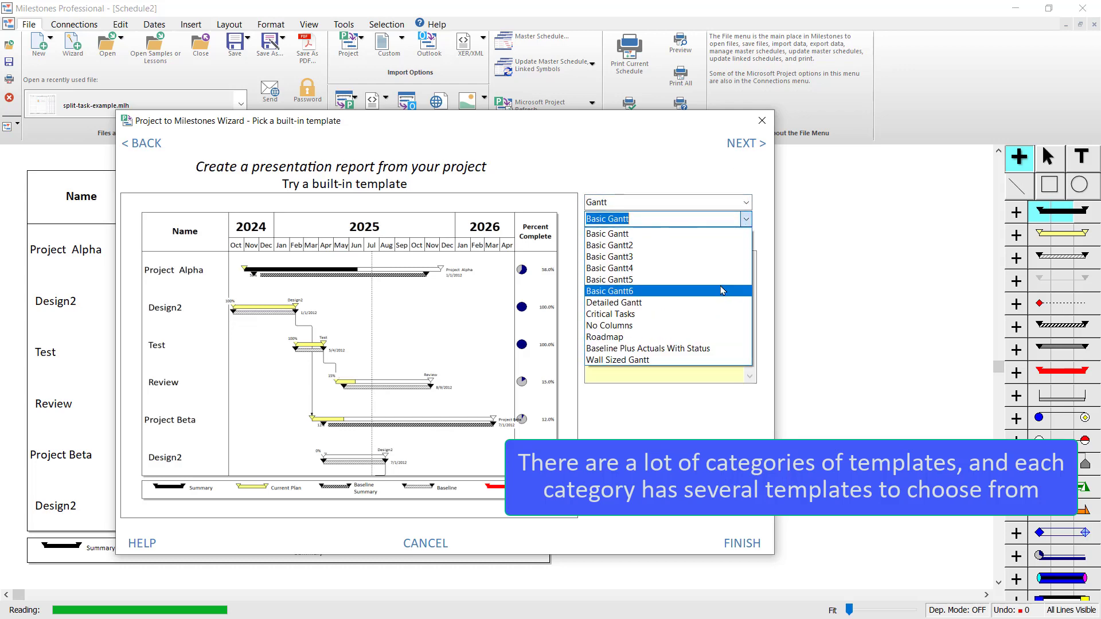
pyautogui.click(723, 249)
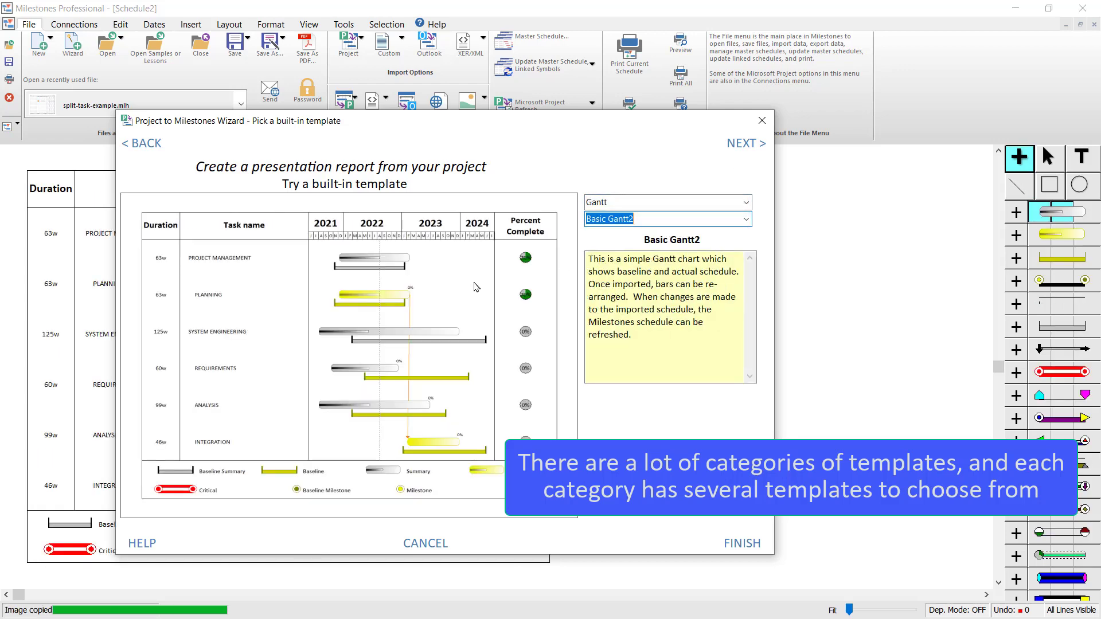
pyautogui.click(746, 219)
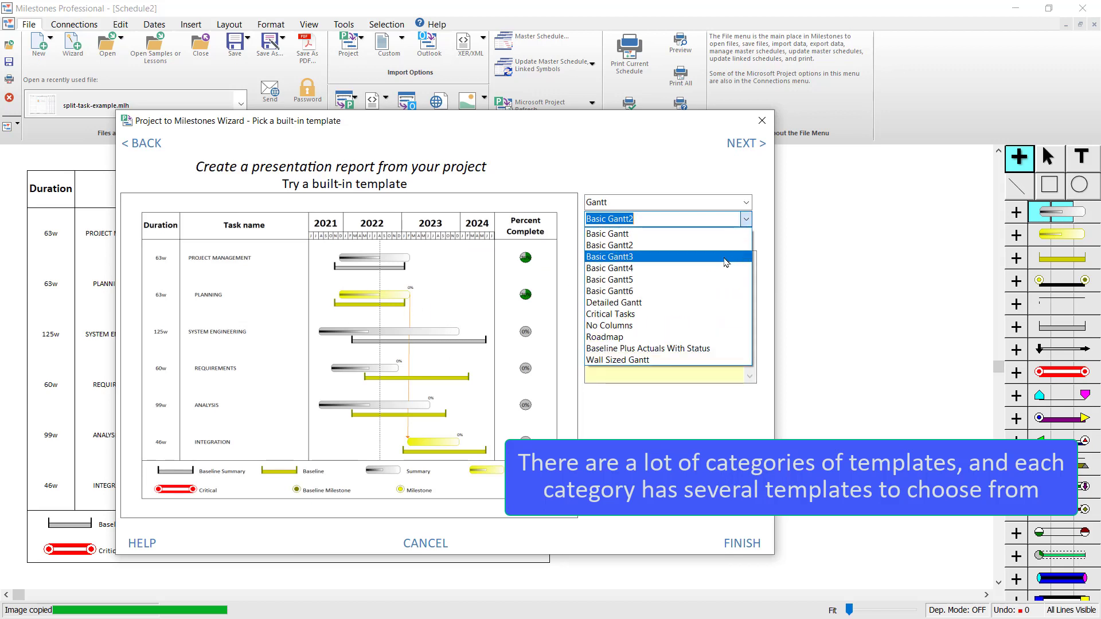
pyautogui.click(725, 263)
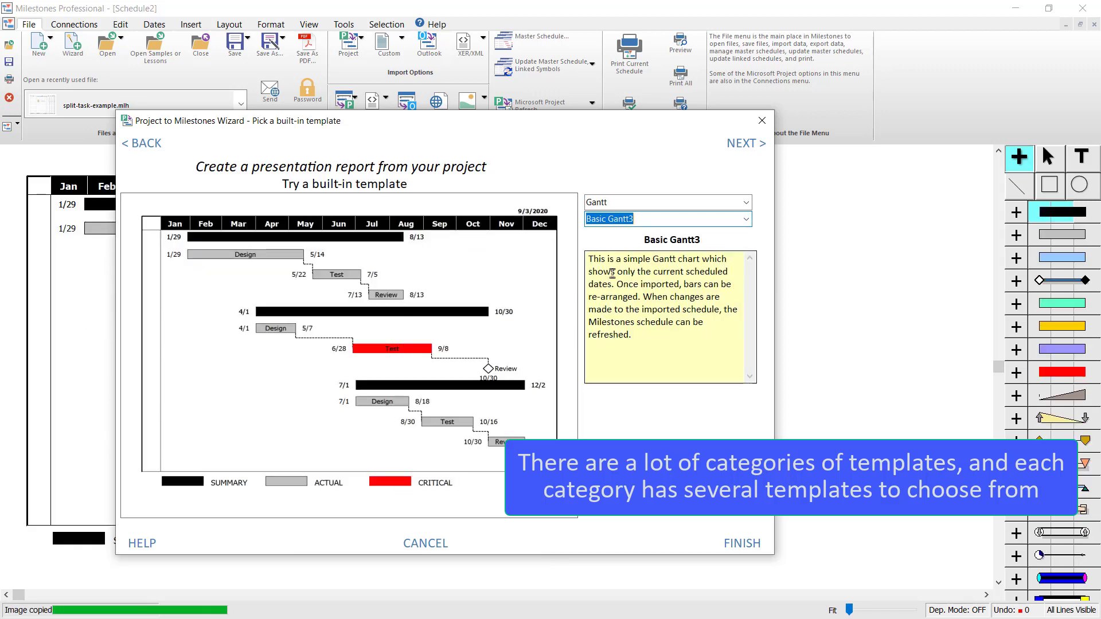
pyautogui.click(744, 220)
pyautogui.click(706, 268)
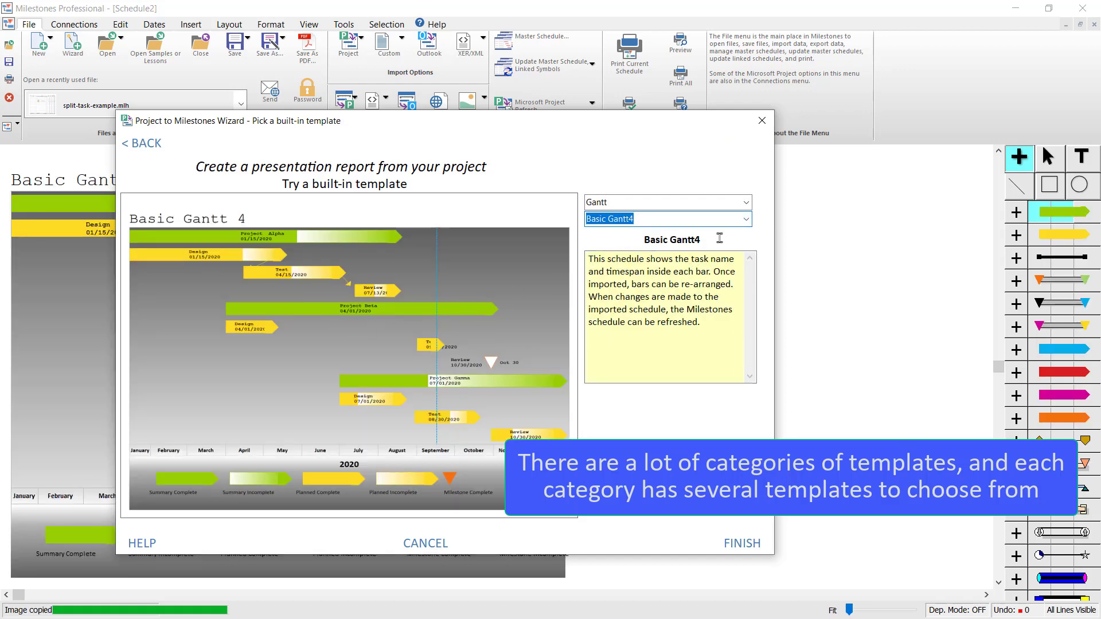
pyautogui.click(745, 220)
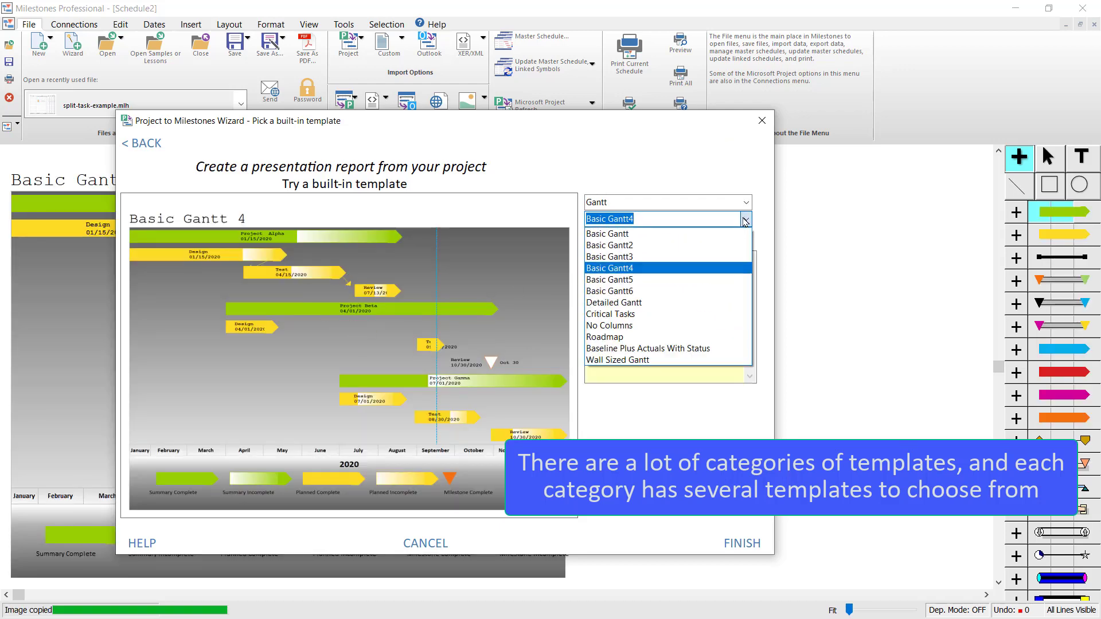
pyautogui.click(716, 281)
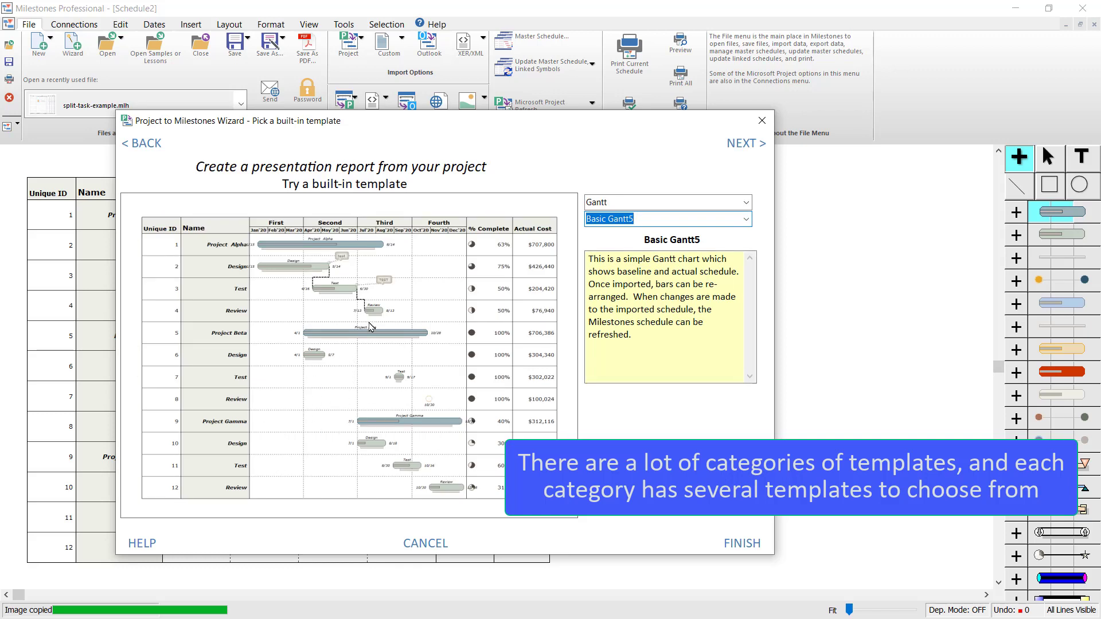
pyautogui.click(750, 217)
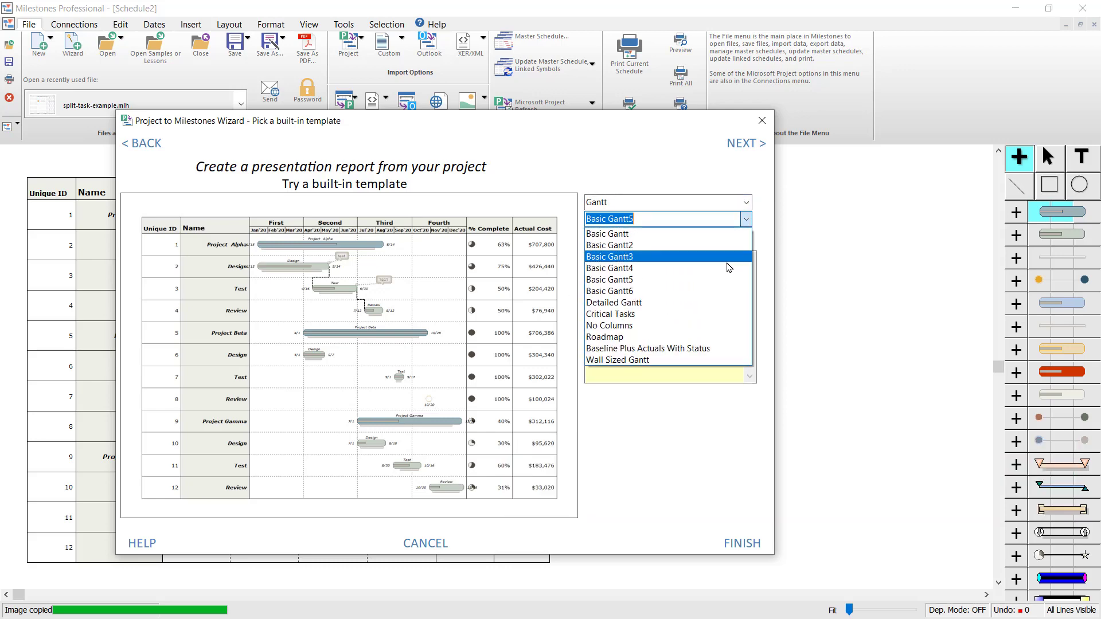
pyautogui.click(718, 291)
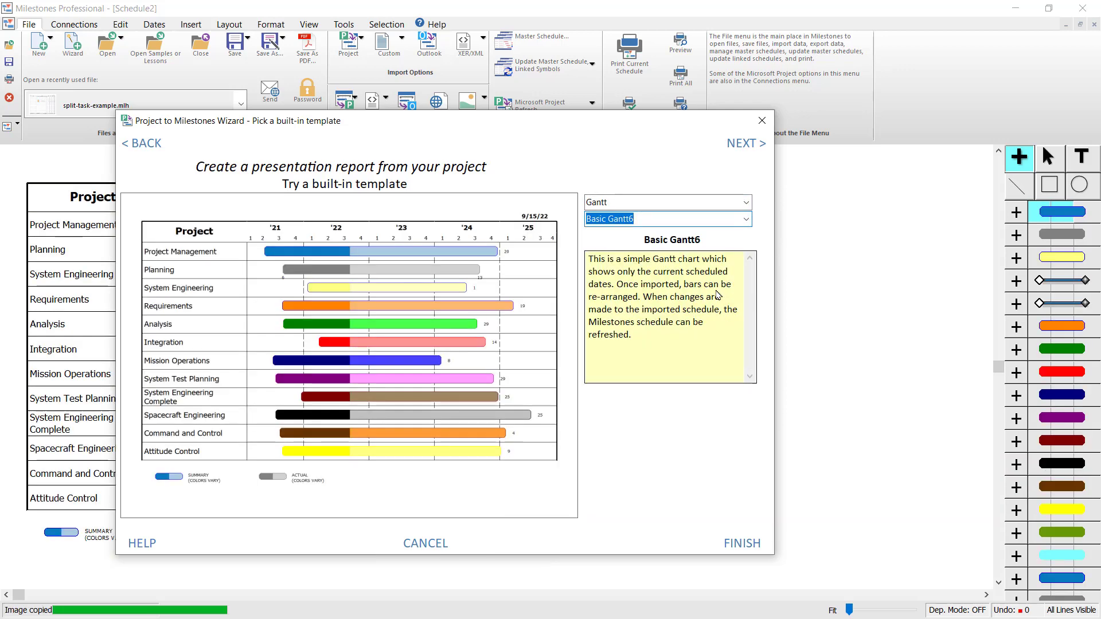
# - Select the Basic Gantt template and proceed to the wizard's symbology options
pyautogui.click(747, 220)
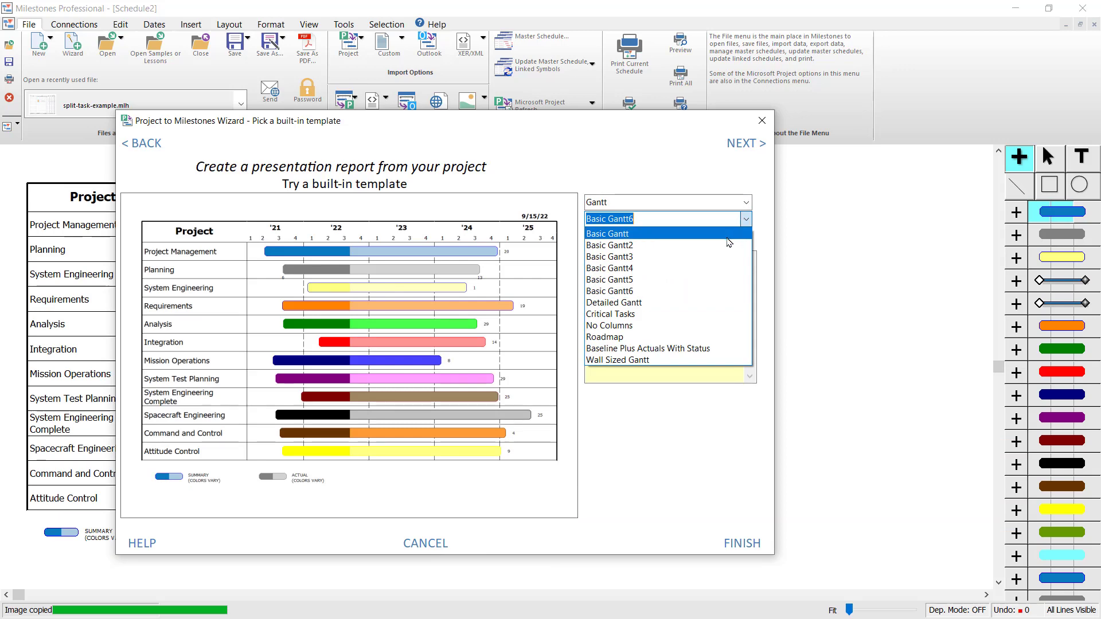
pyautogui.click(727, 238)
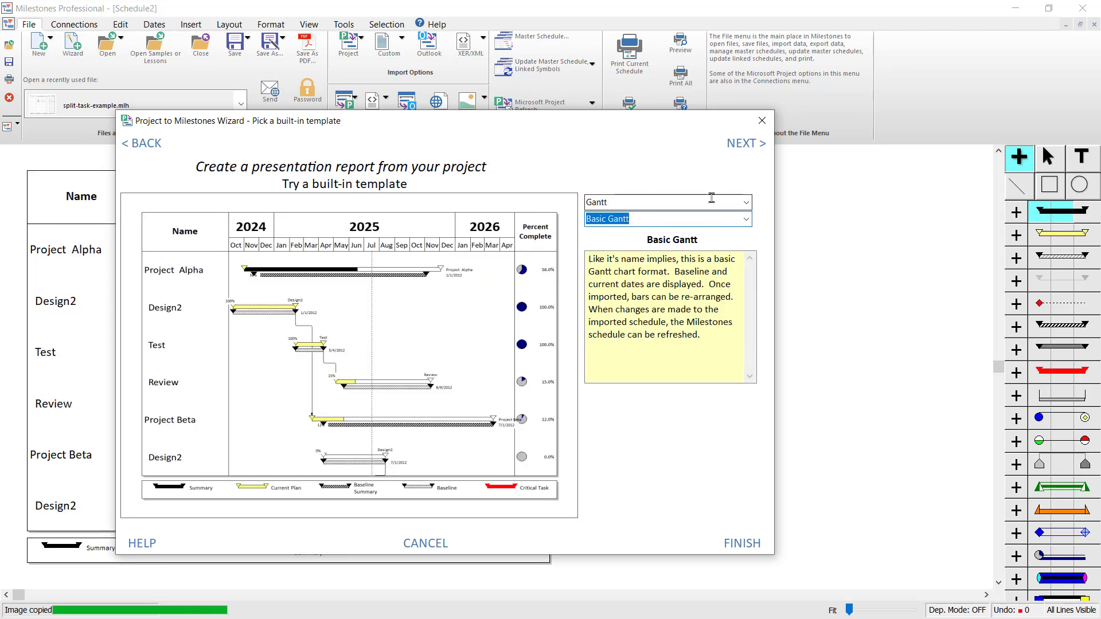
pyautogui.click(746, 144)
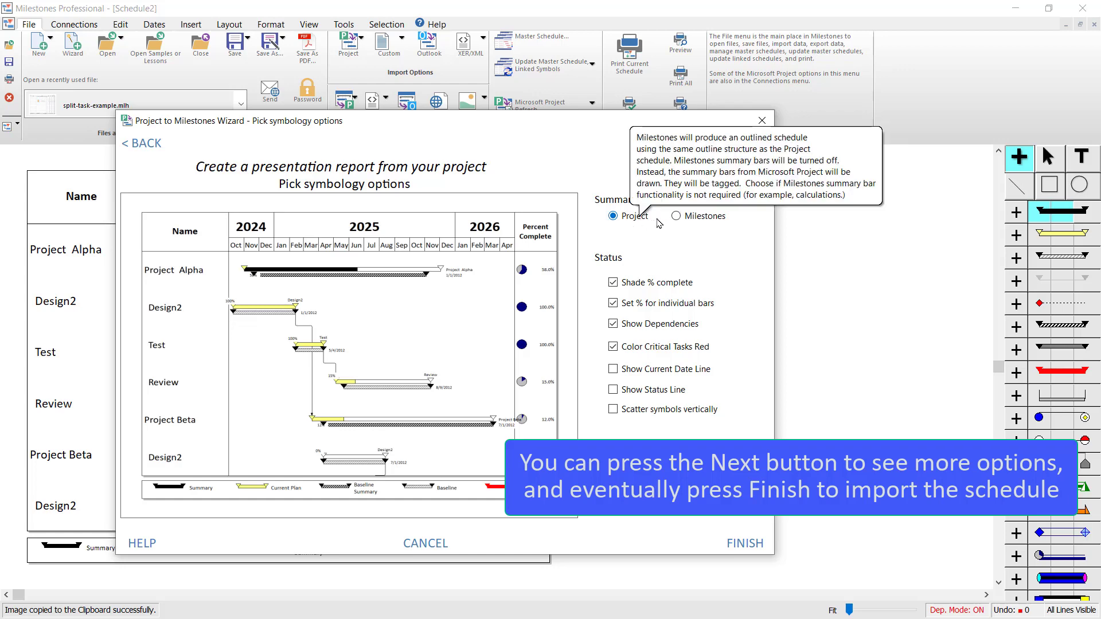
pyautogui.moveTo(636, 218)
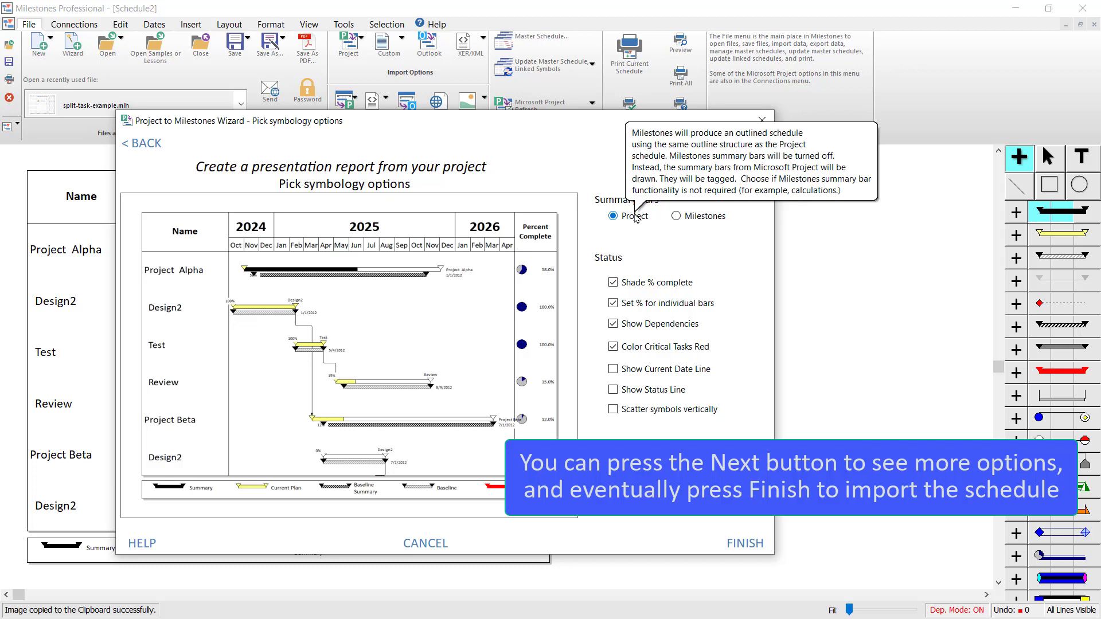
pyautogui.moveTo(677, 224)
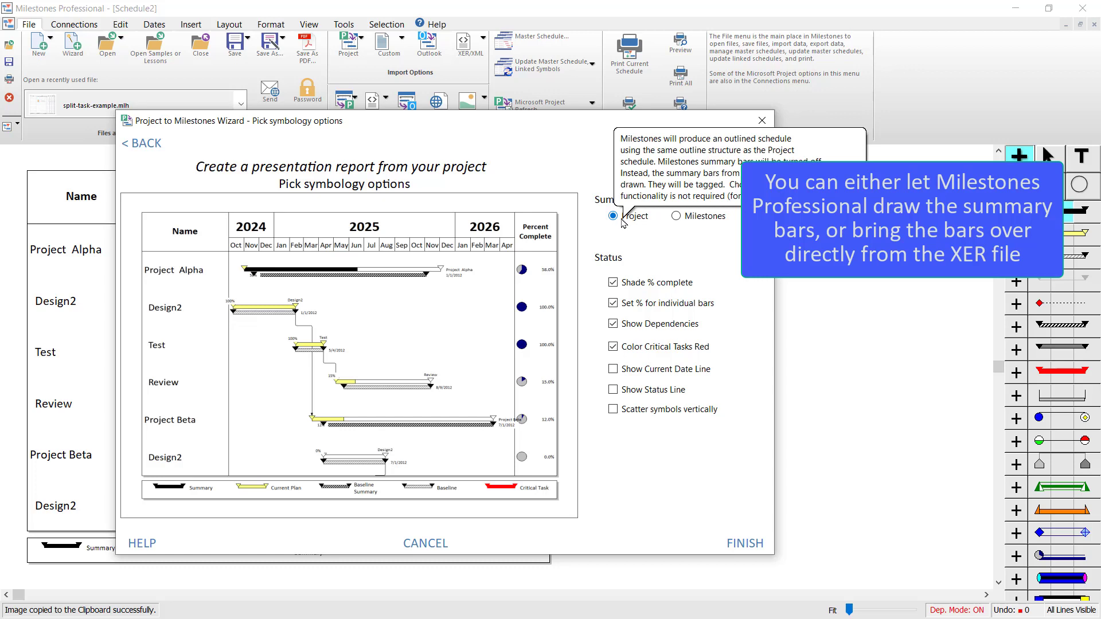
# - Turn off Shade % complete to compare the example schedule, and turn the option back on
pyautogui.moveTo(635, 291)
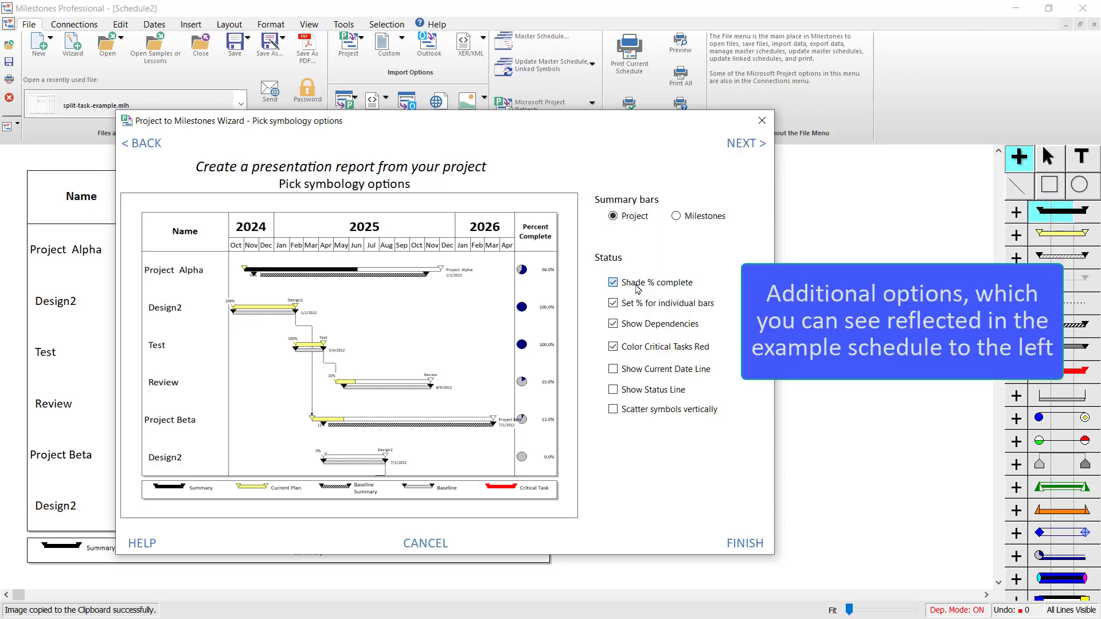
pyautogui.click(638, 288)
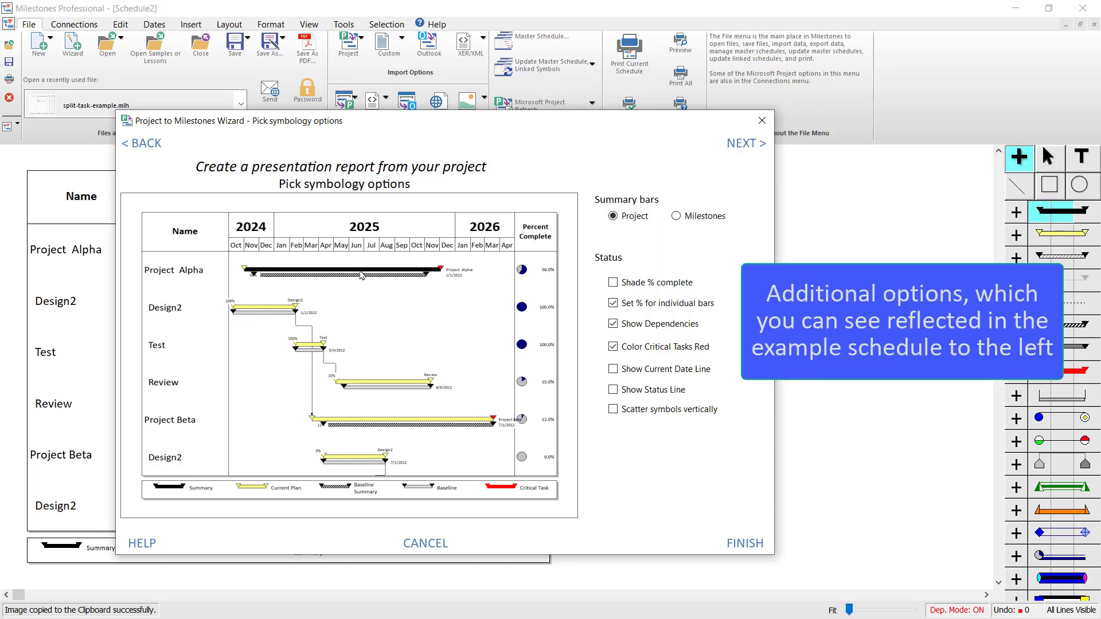
pyautogui.click(656, 292)
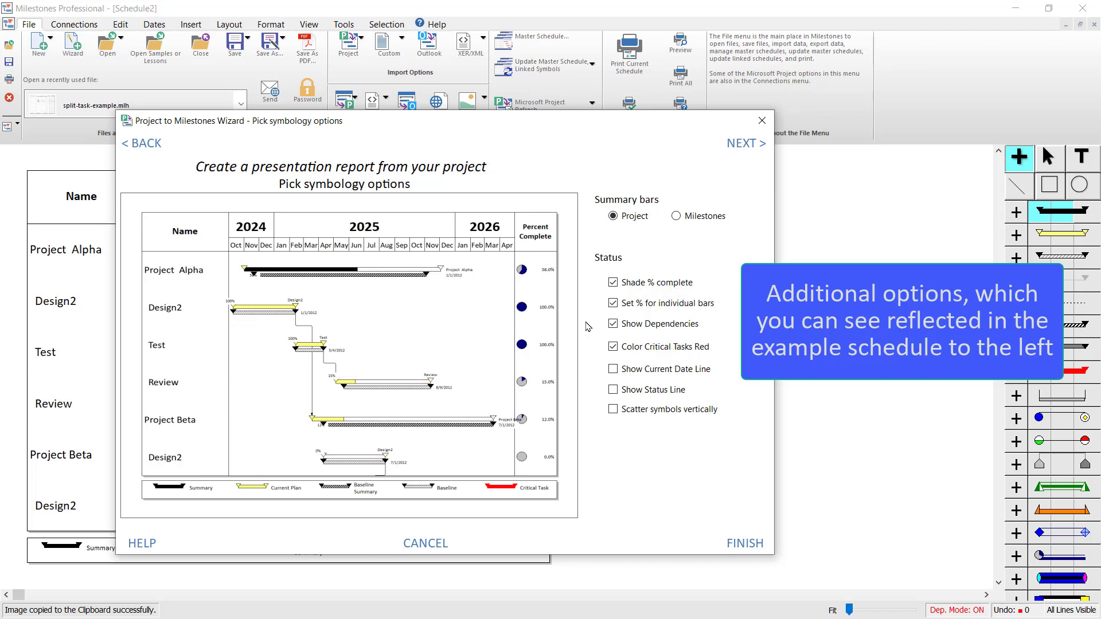
# - Turn Show Dependencies off and back on to compare the example schedule, and turn off Color Critical Tasks Red
pyautogui.click(642, 325)
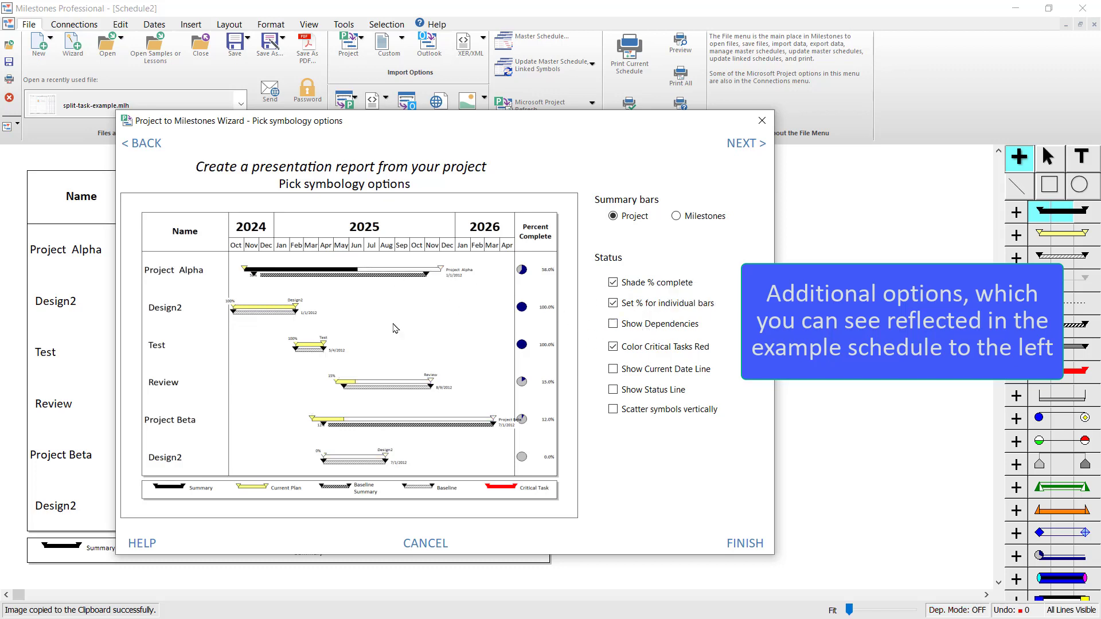
pyautogui.click(625, 326)
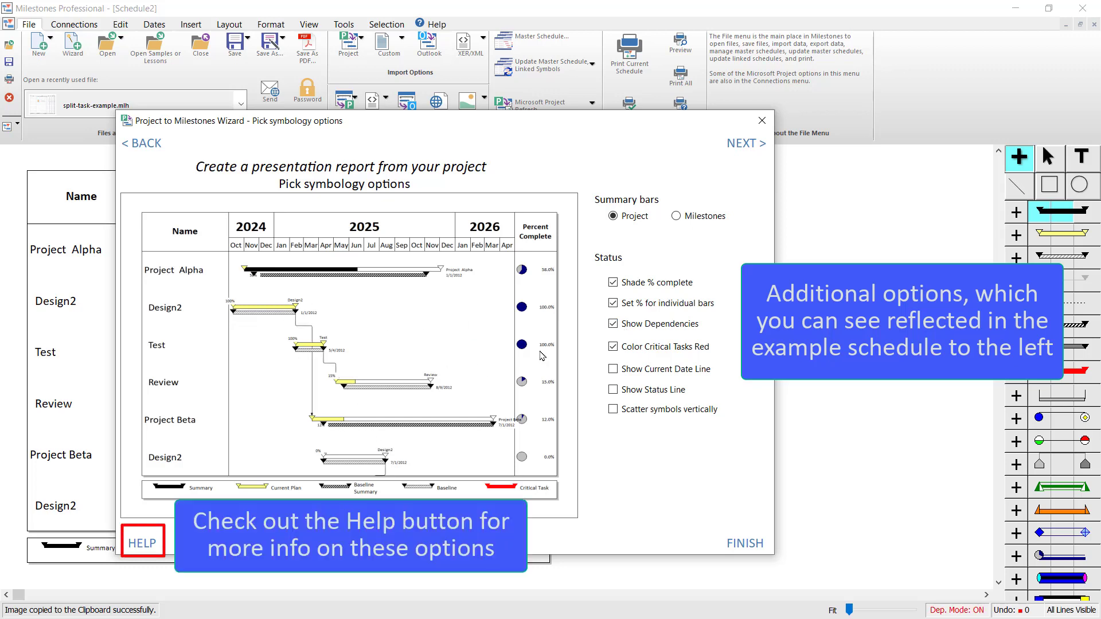
pyautogui.click(642, 349)
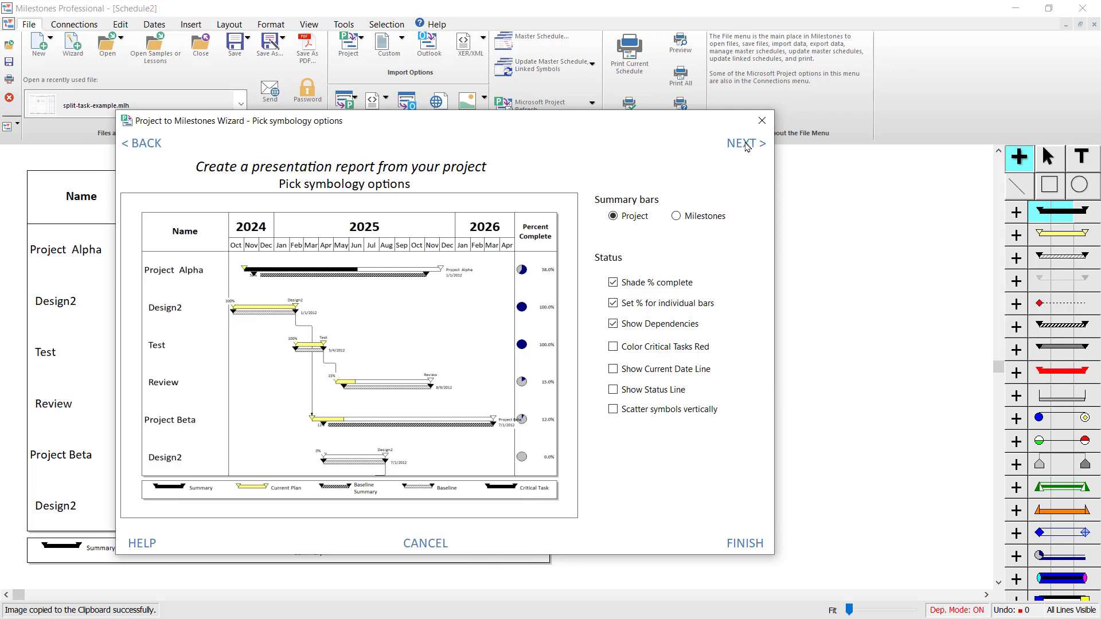
pyautogui.click(745, 143)
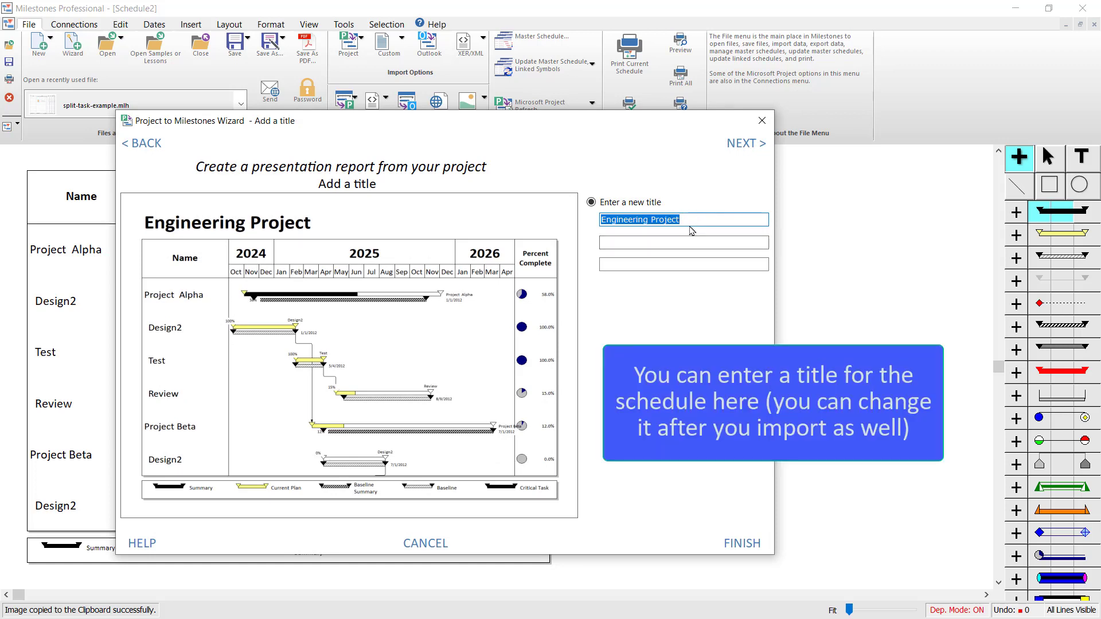
# - Keep Engineering Project as the schedule title and Name as line 1 of the start symbol text
pyautogui.click(746, 143)
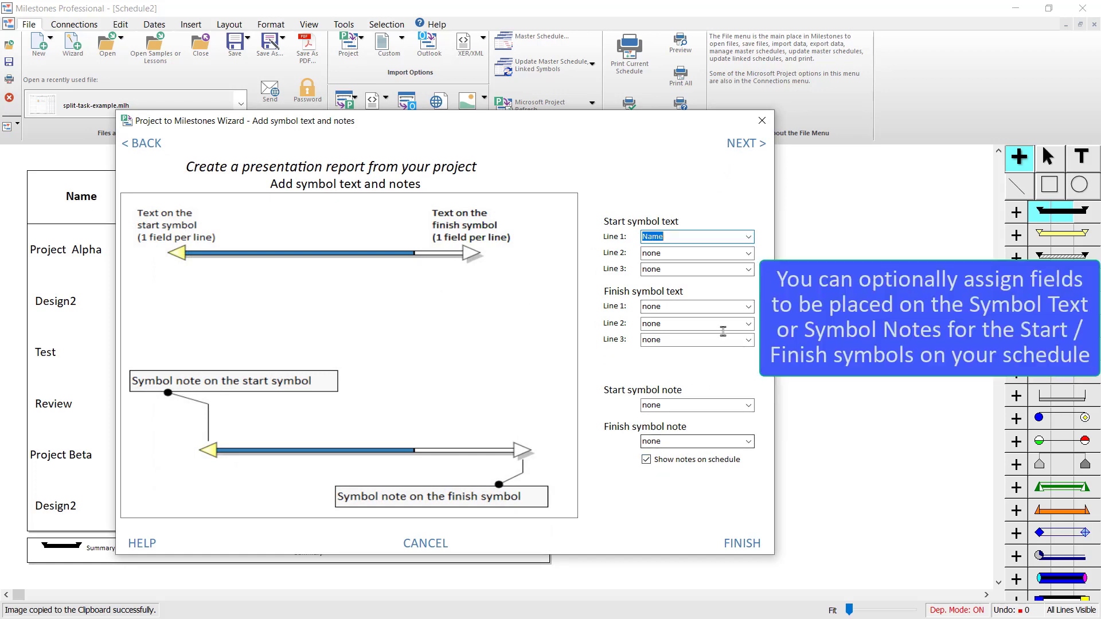
pyautogui.click(748, 237)
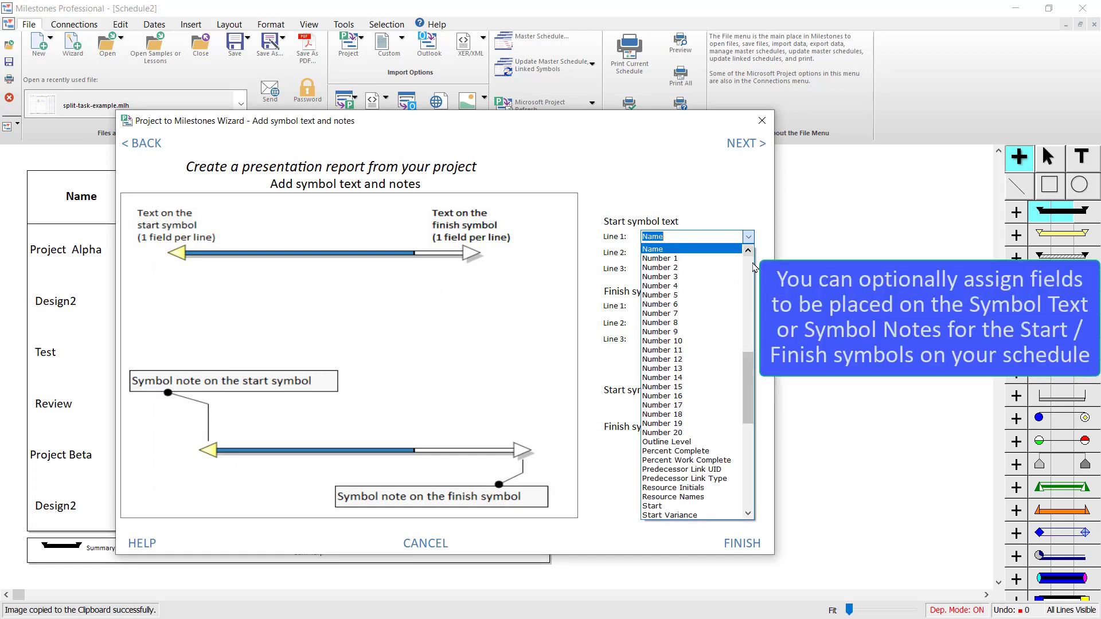
pyautogui.click(664, 250)
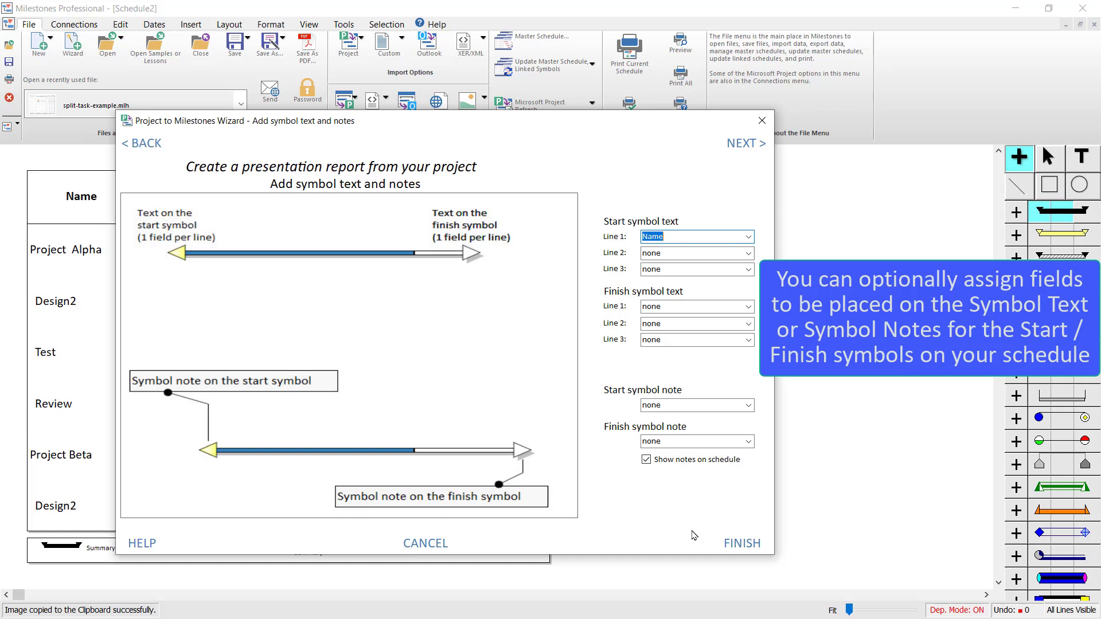
# - Change the number of rows per page in the schedule size options and proceed to the color theme options
pyautogui.click(739, 145)
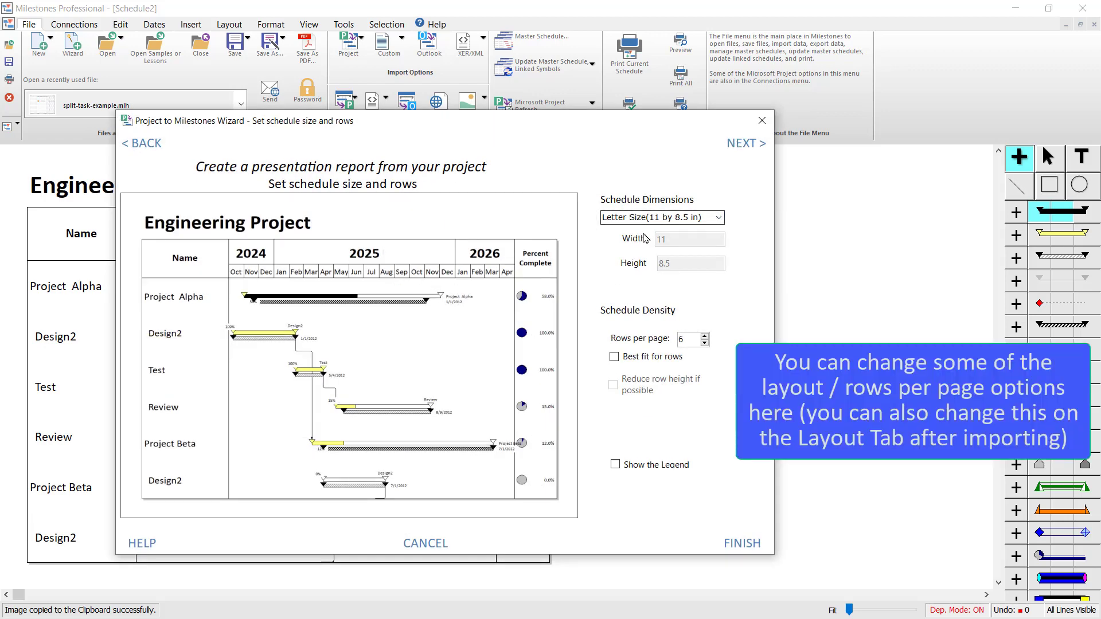
pyautogui.doubleClick(681, 338)
pyautogui.click(743, 144)
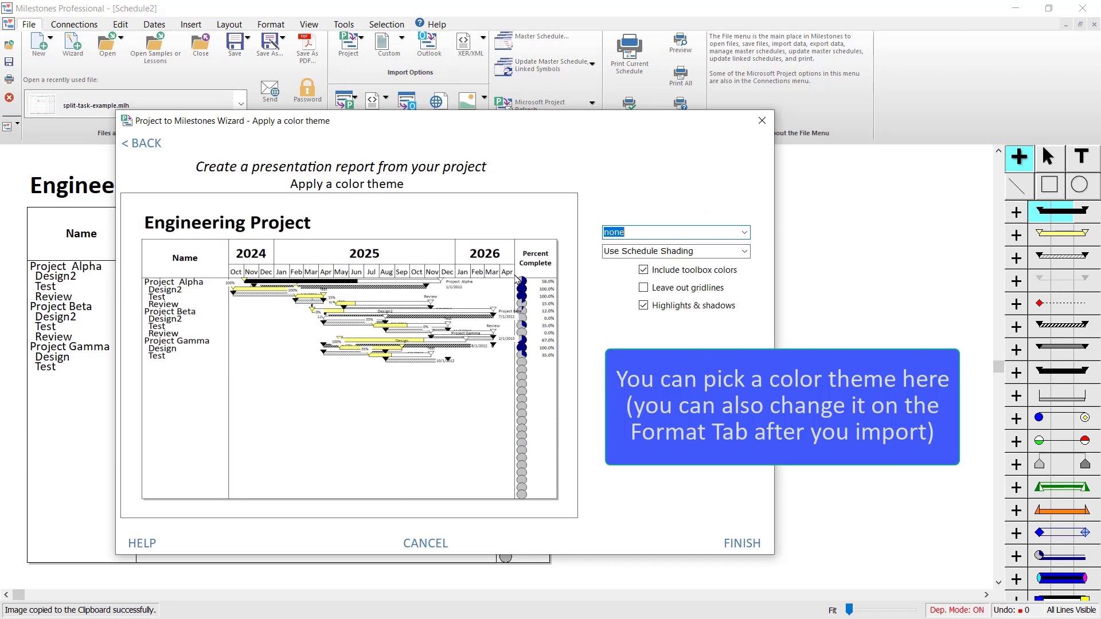
# - Apply the Autumn color theme to the report and finish the XER import
pyautogui.click(744, 232)
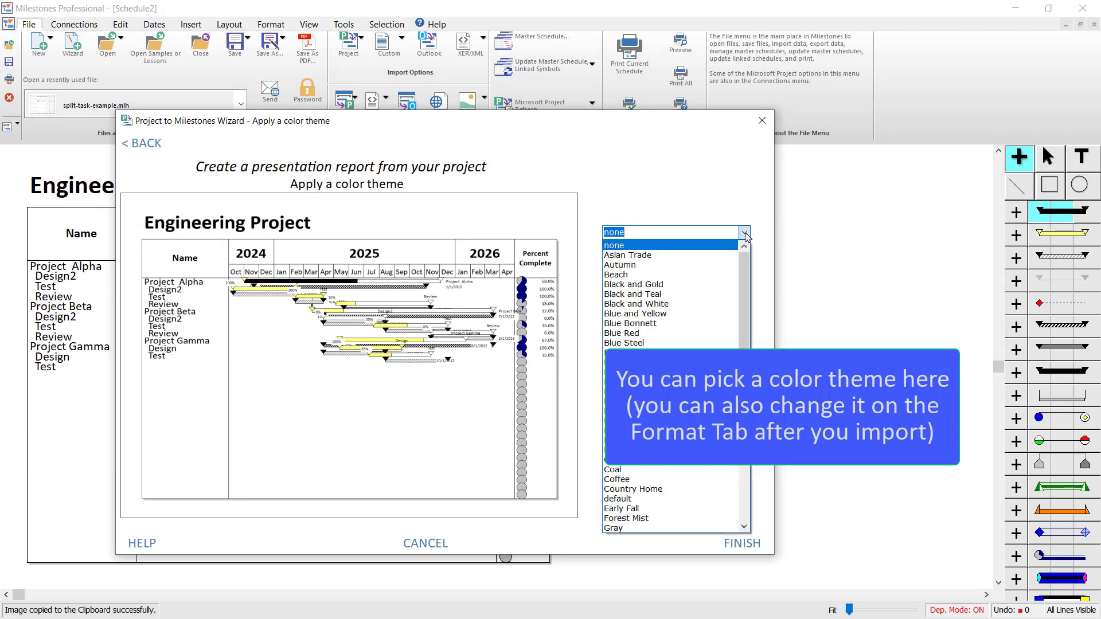
pyautogui.click(726, 266)
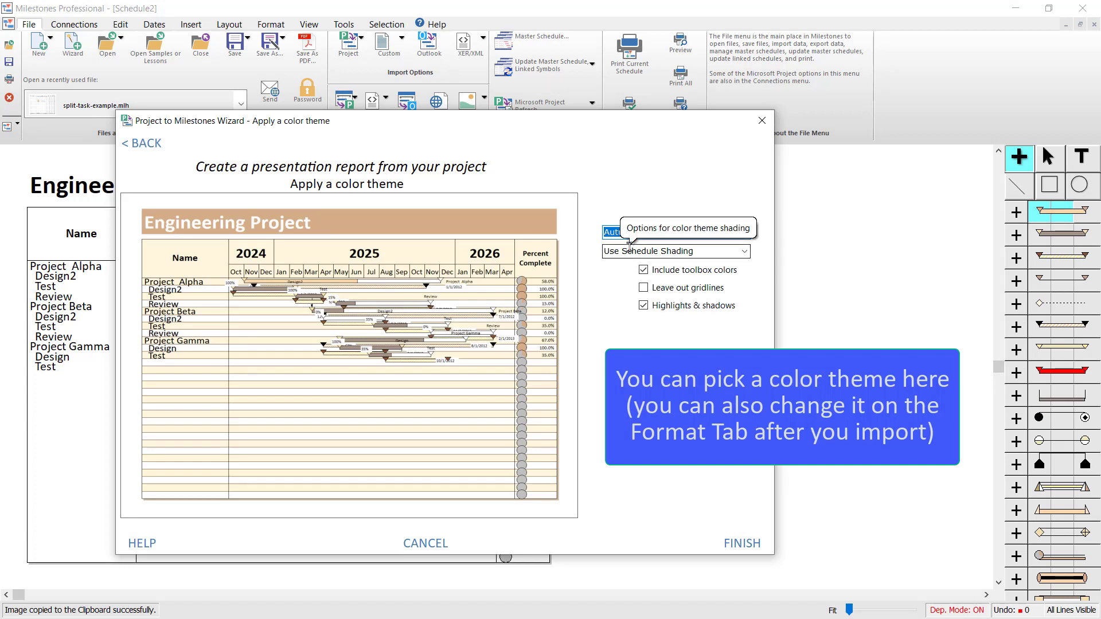
pyautogui.click(756, 544)
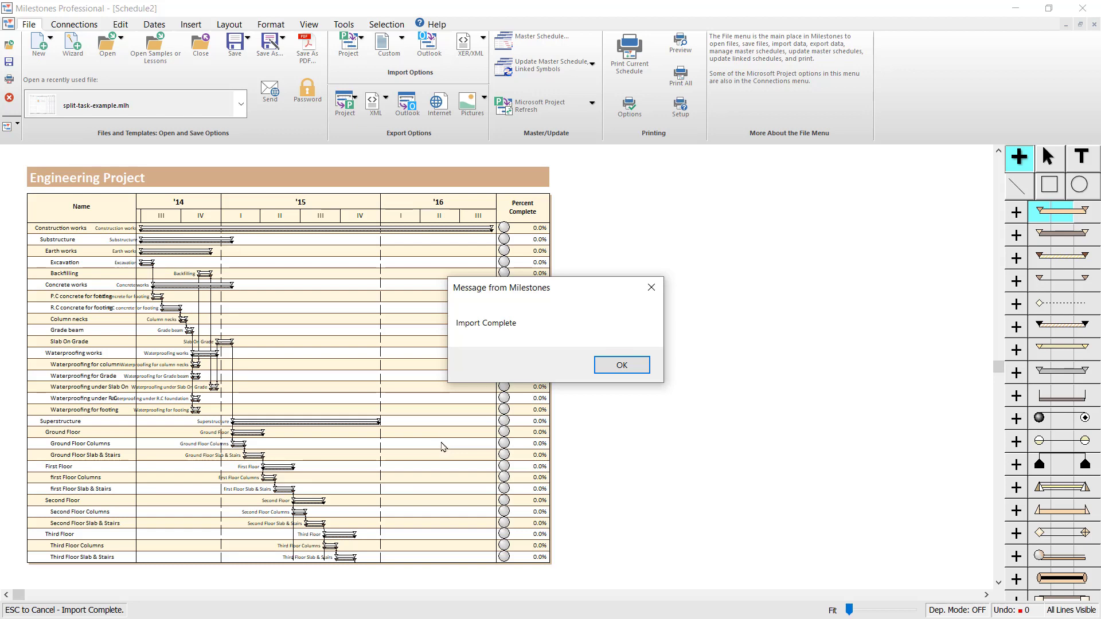
pyautogui.click(598, 369)
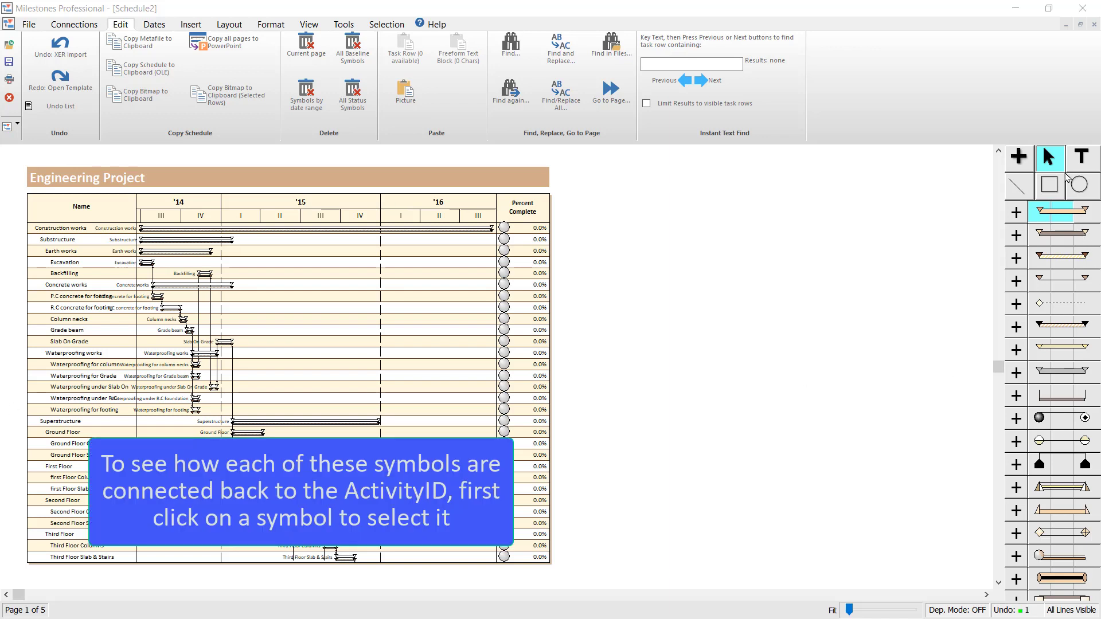
# - Select the Backfilling bar's start symbol and examine the ID, date field and symbol text parts of its automation tag
pyautogui.click(1045, 170)
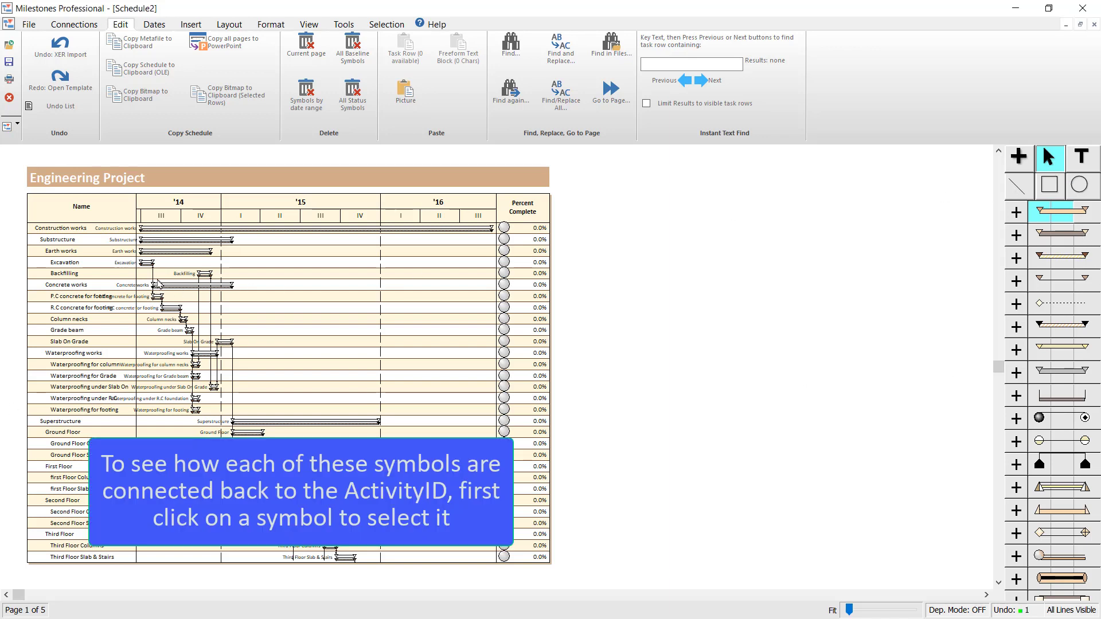
pyautogui.scroll(2, 229, 295)
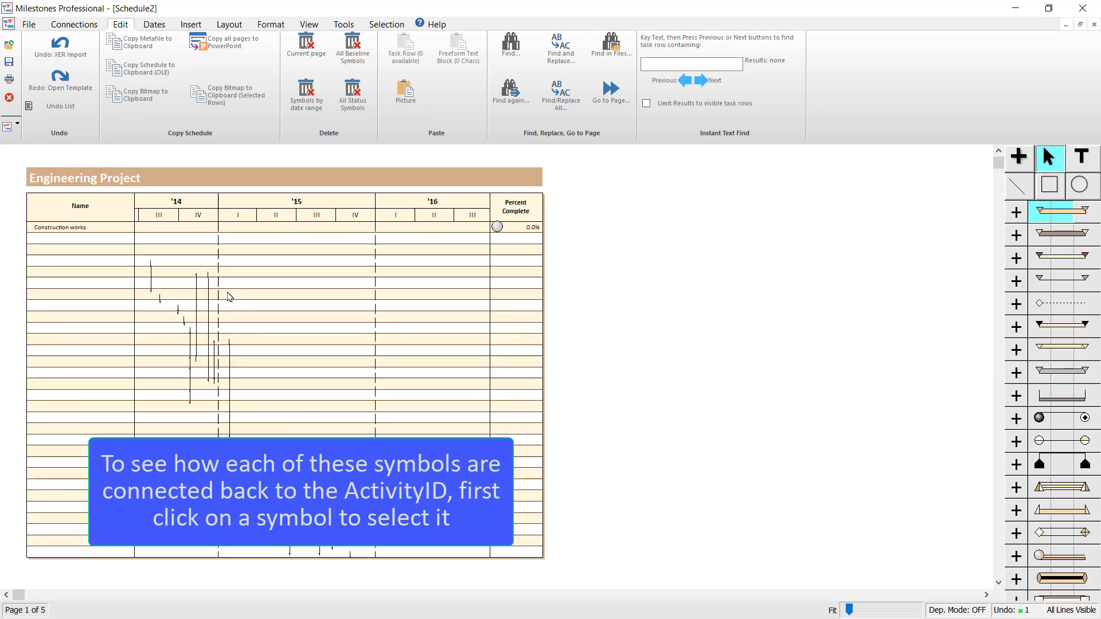
pyautogui.scroll(2, 265, 320)
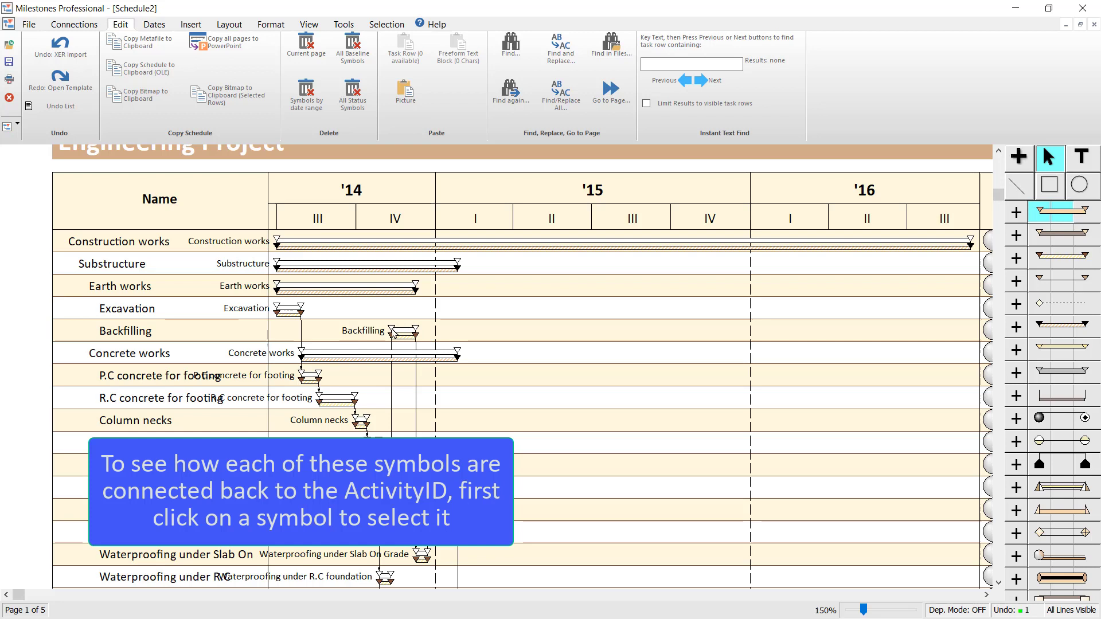
pyautogui.click(392, 332)
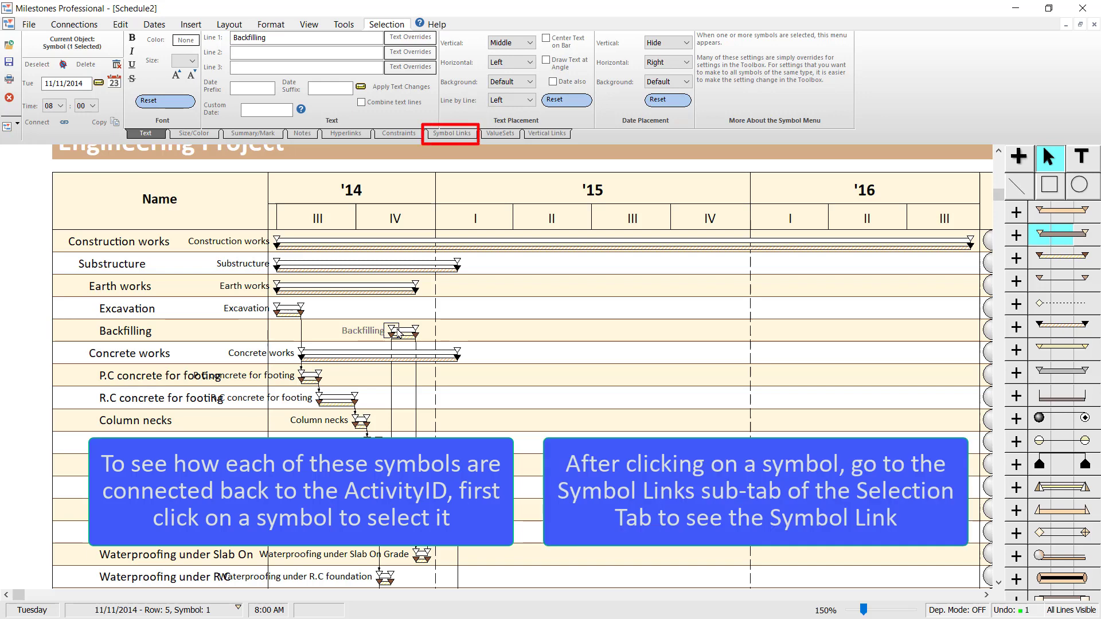
pyautogui.click(449, 134)
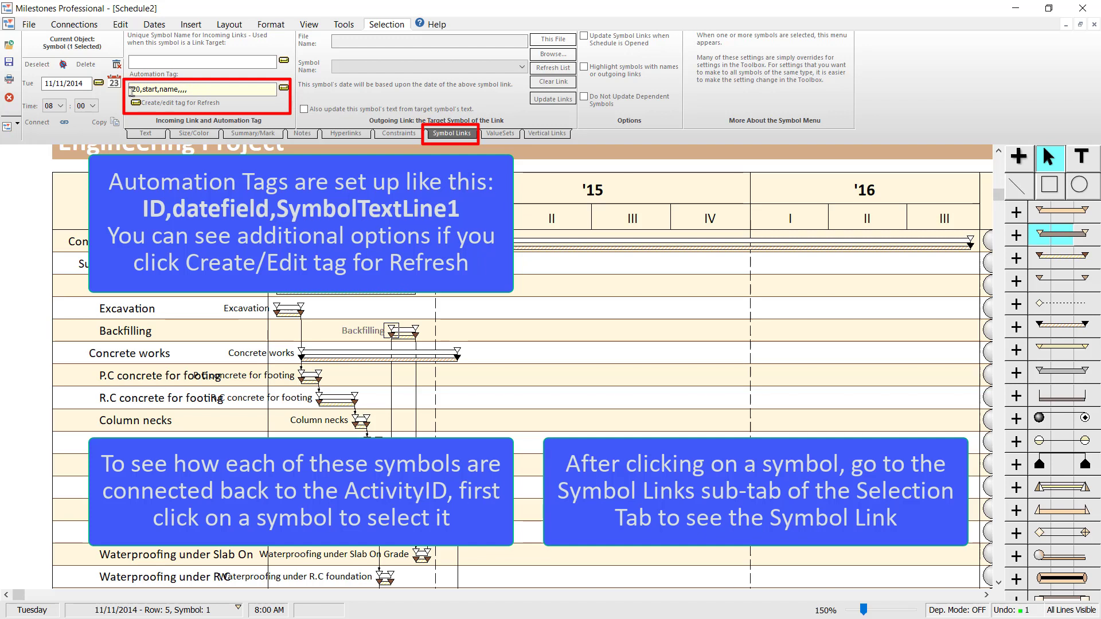
pyautogui.click(135, 90)
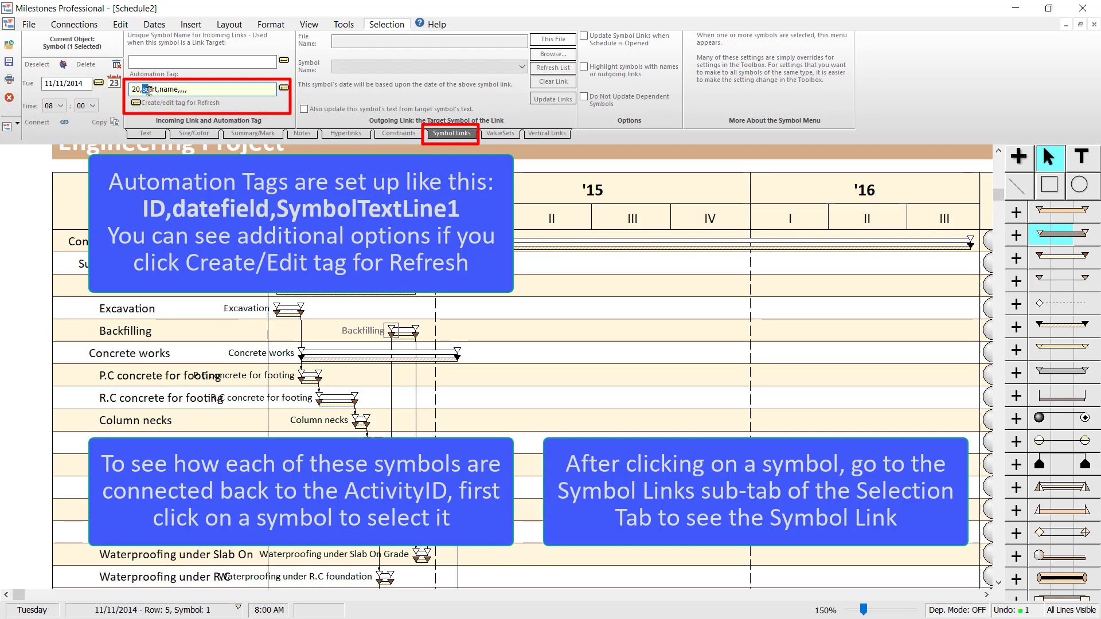
pyautogui.doubleClick(150, 90)
pyautogui.doubleClick(172, 90)
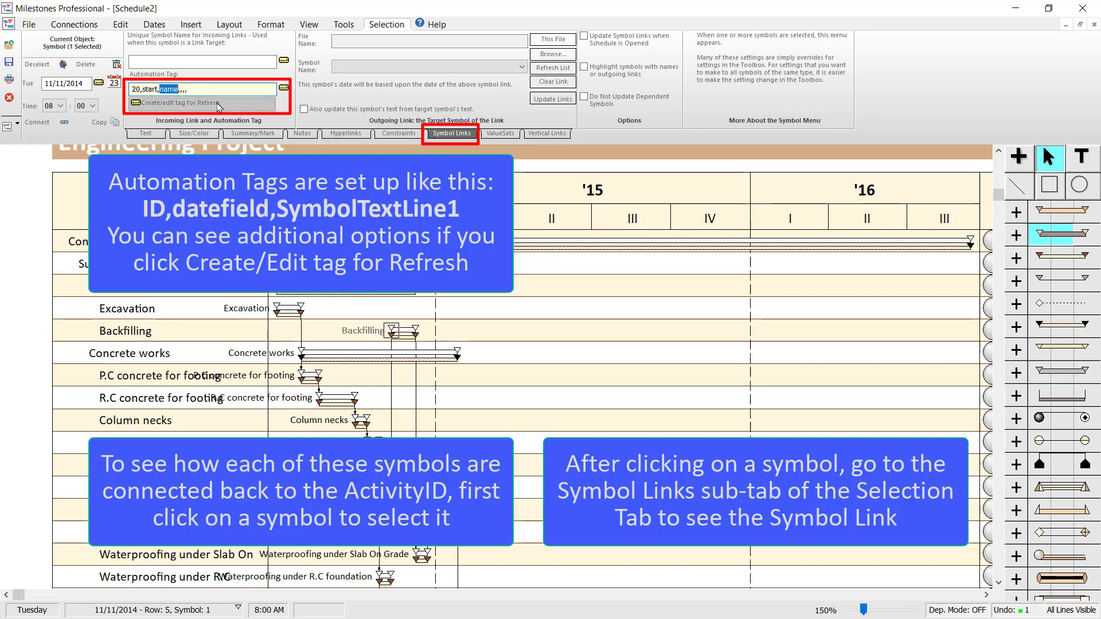
# - Review the Unique ID, date field and symbol text settings in the Backfilling symbol's refresh tag builder and accept them
pyautogui.click(225, 107)
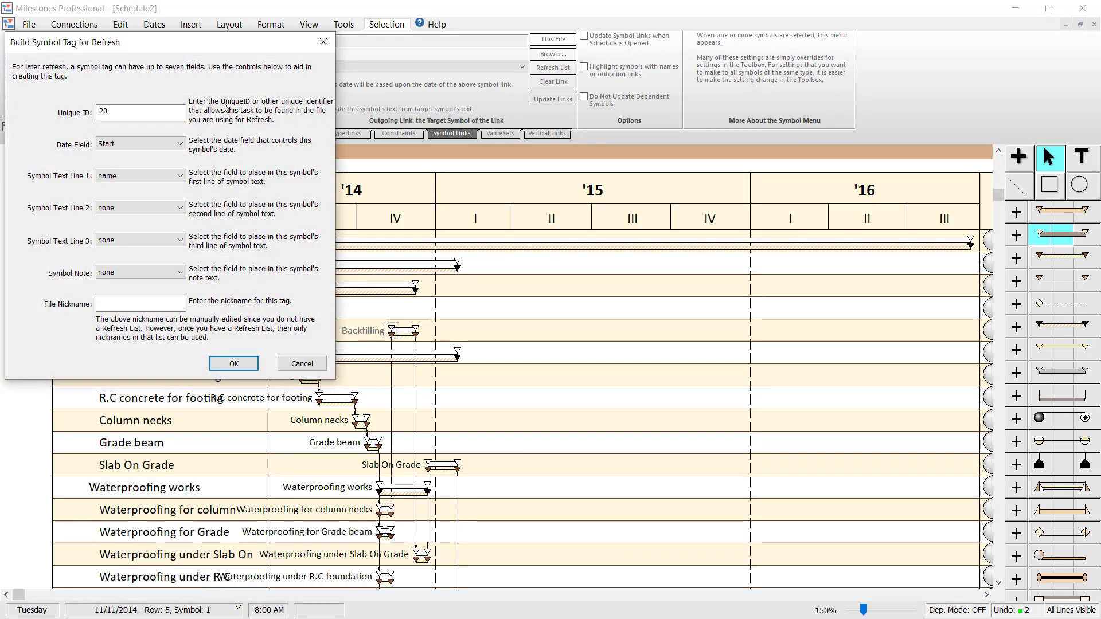
pyautogui.moveTo(128, 42); pyautogui.dragTo(144, 133)
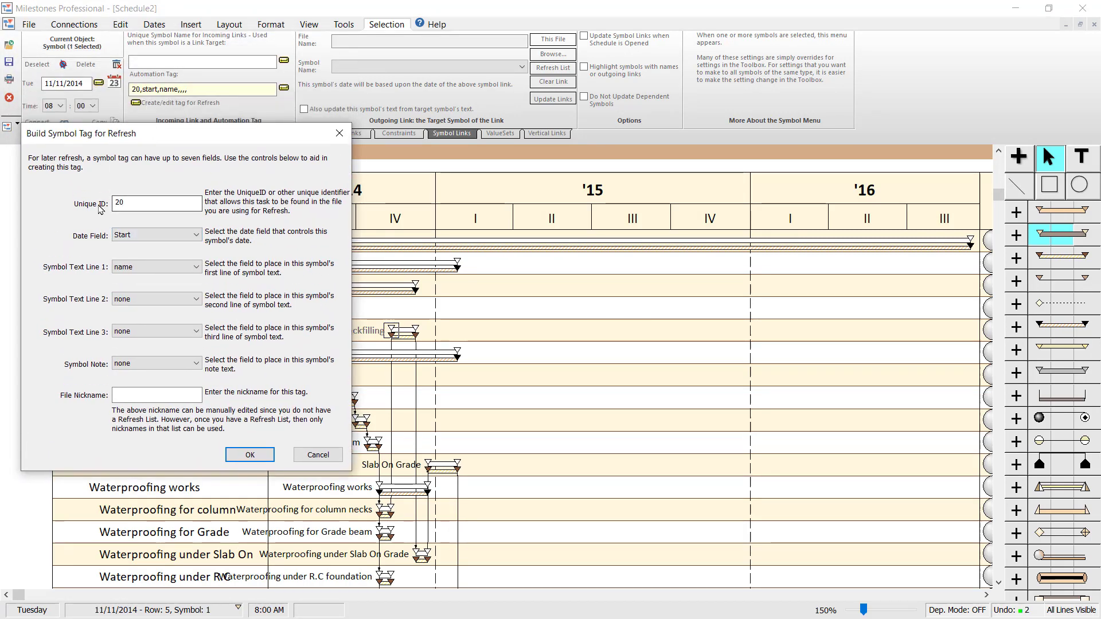
pyautogui.click(126, 238)
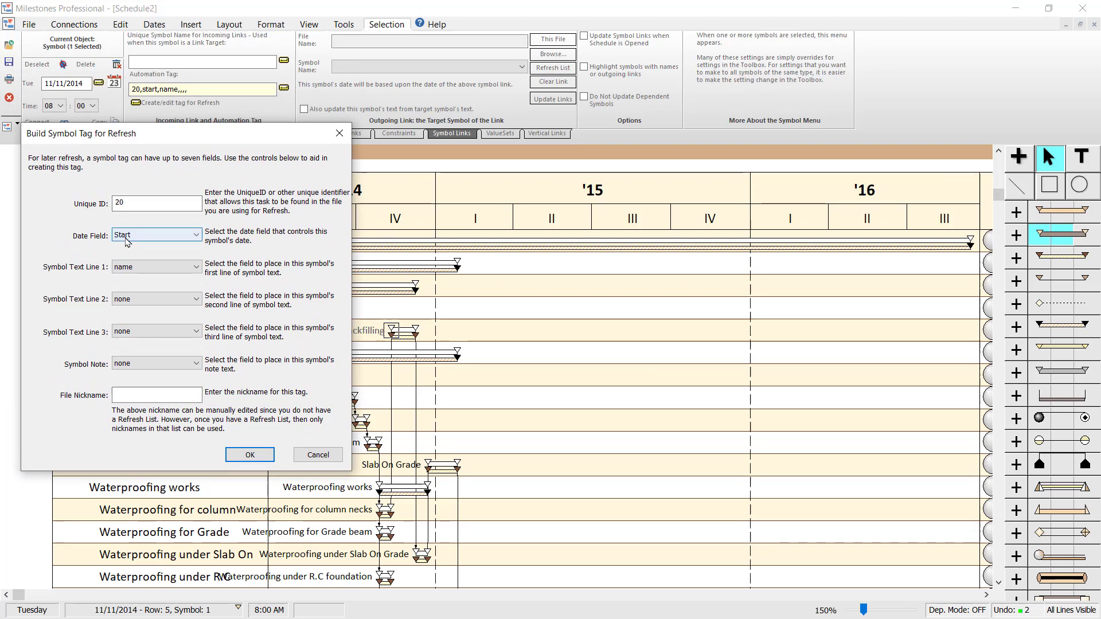
pyautogui.click(122, 269)
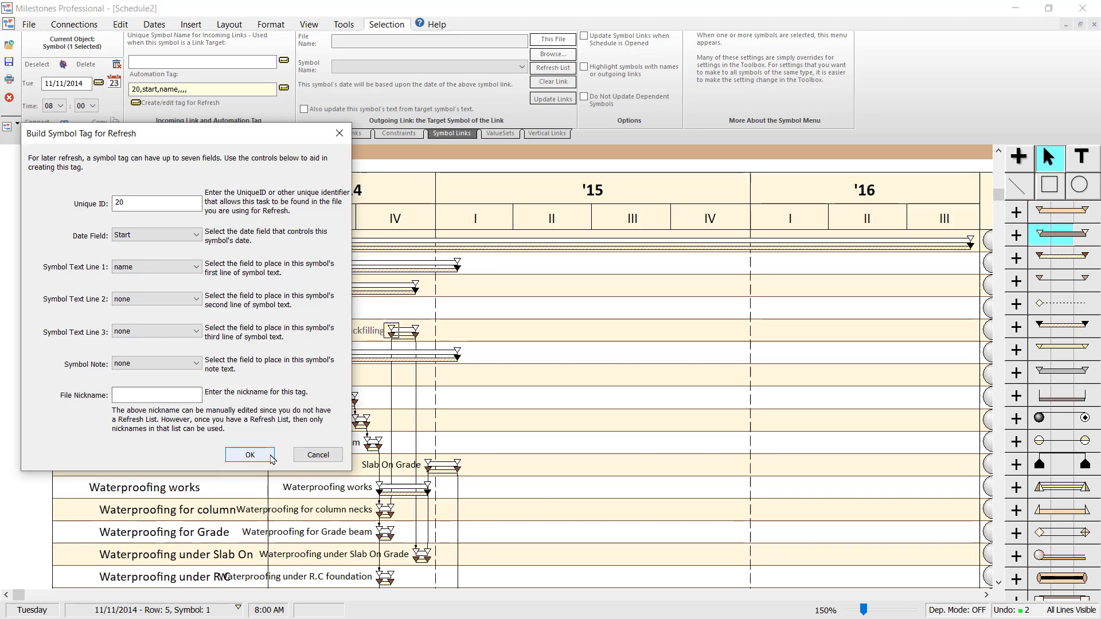
pyautogui.click(272, 457)
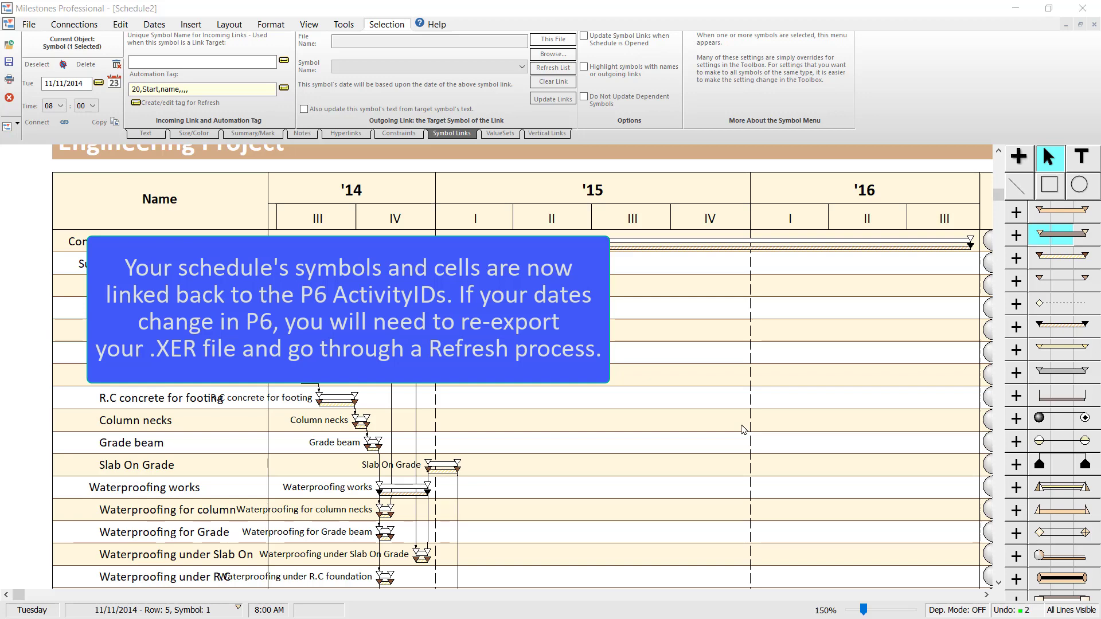
# - Look over the refresh options for previously imported projects and create a new empty schedule
pyautogui.click(64, 24)
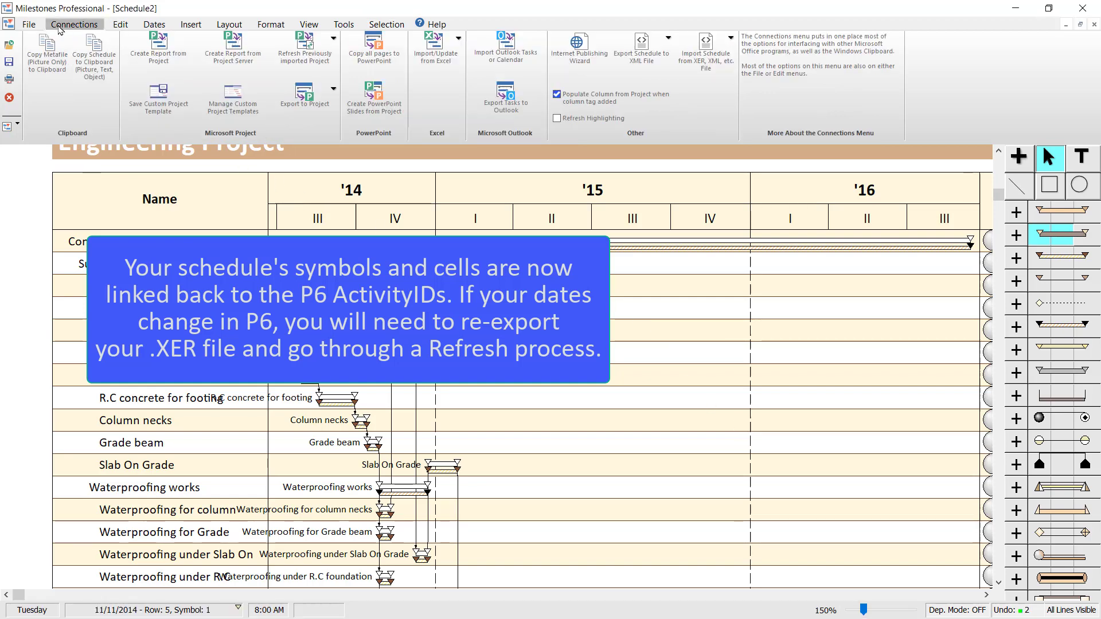
pyautogui.click(331, 52)
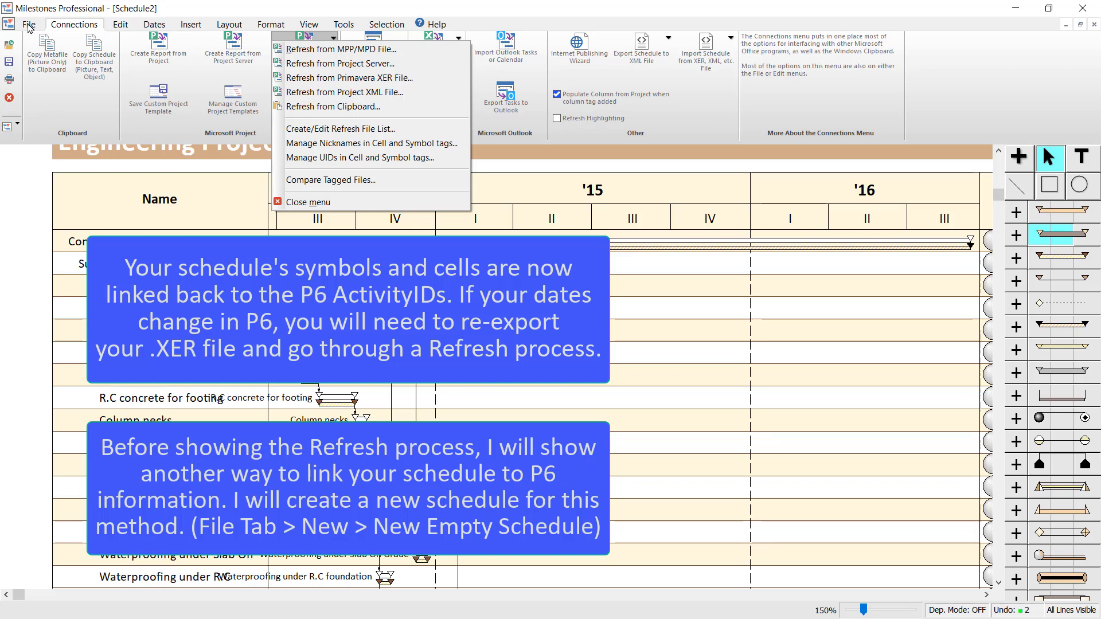
pyautogui.click(29, 25)
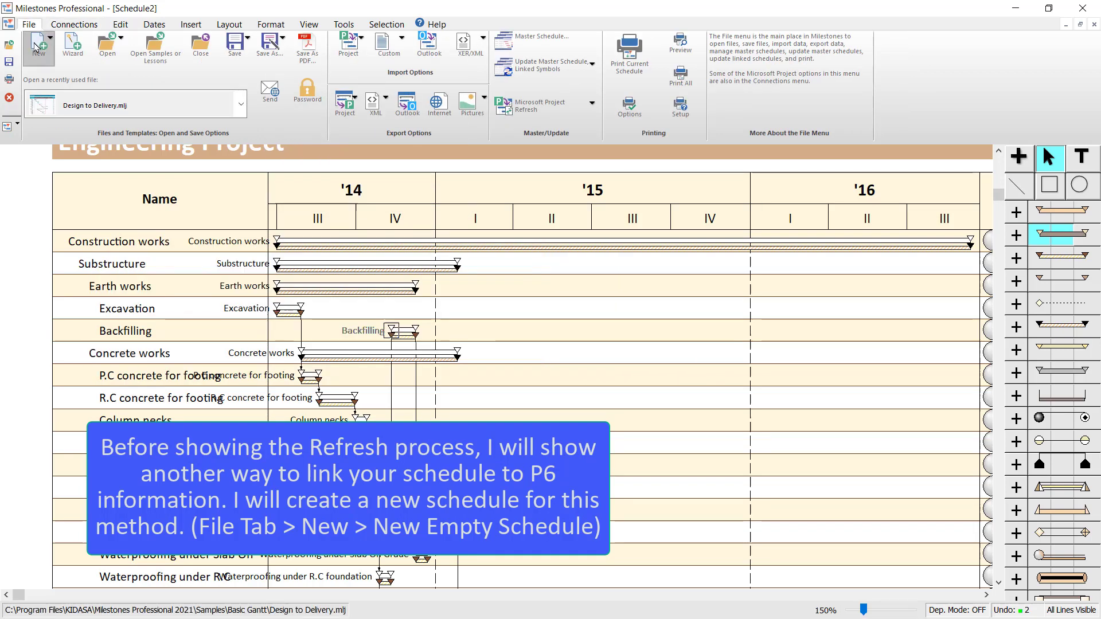
pyautogui.click(36, 48)
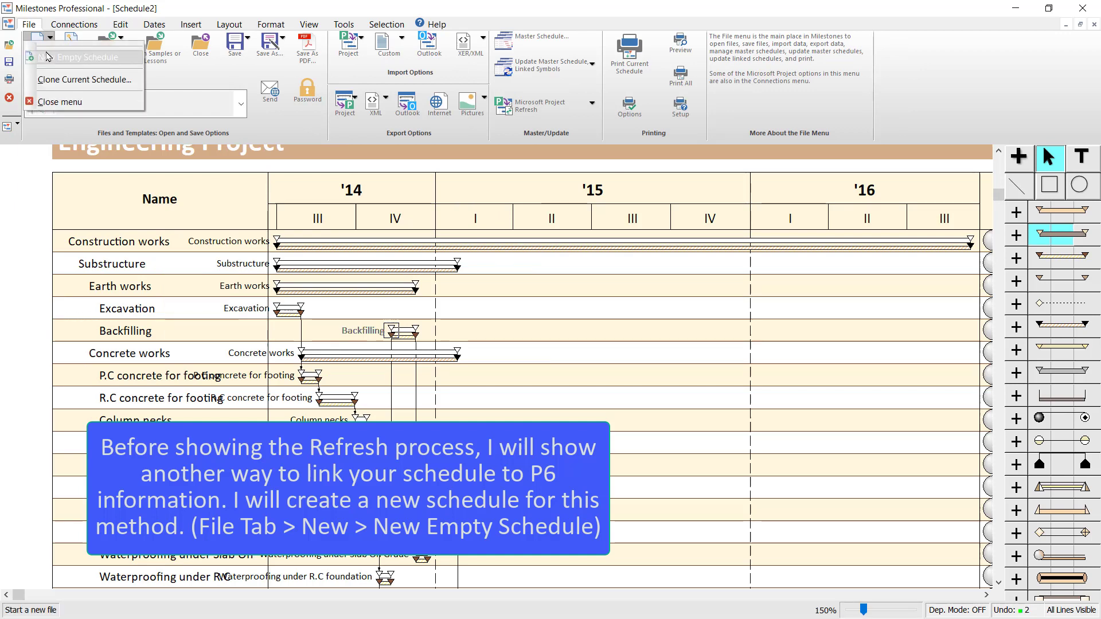
pyautogui.click(47, 56)
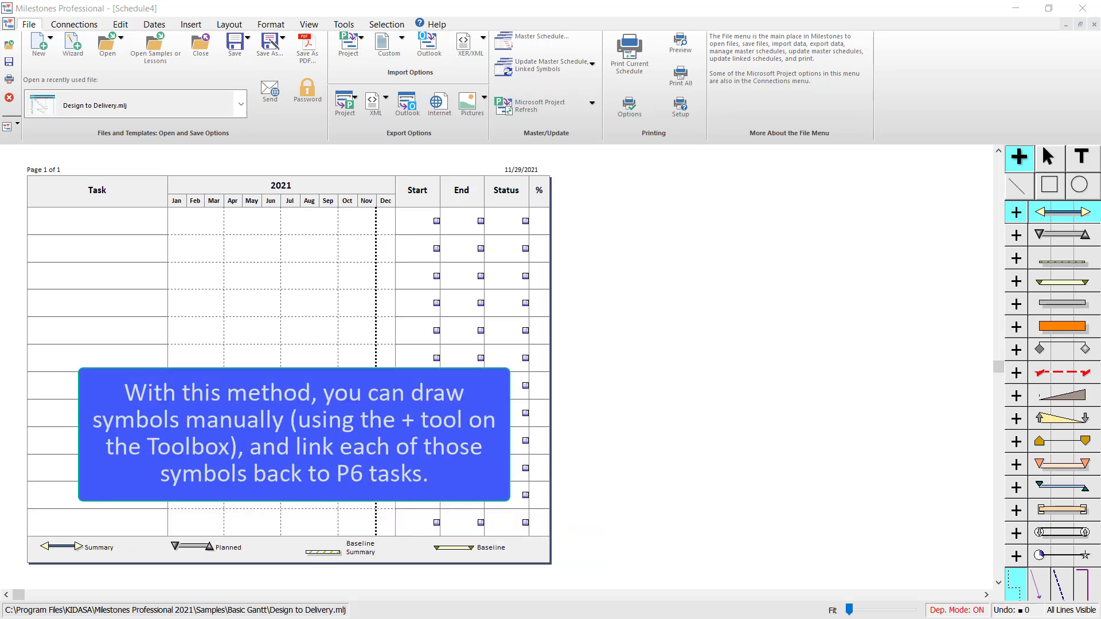
# - Draw Planned bars in the first two rows, from about 1/22/2021 to 5/3/2021 and from about 2/27/2021 to 6/22/2021
pyautogui.click(1013, 239)
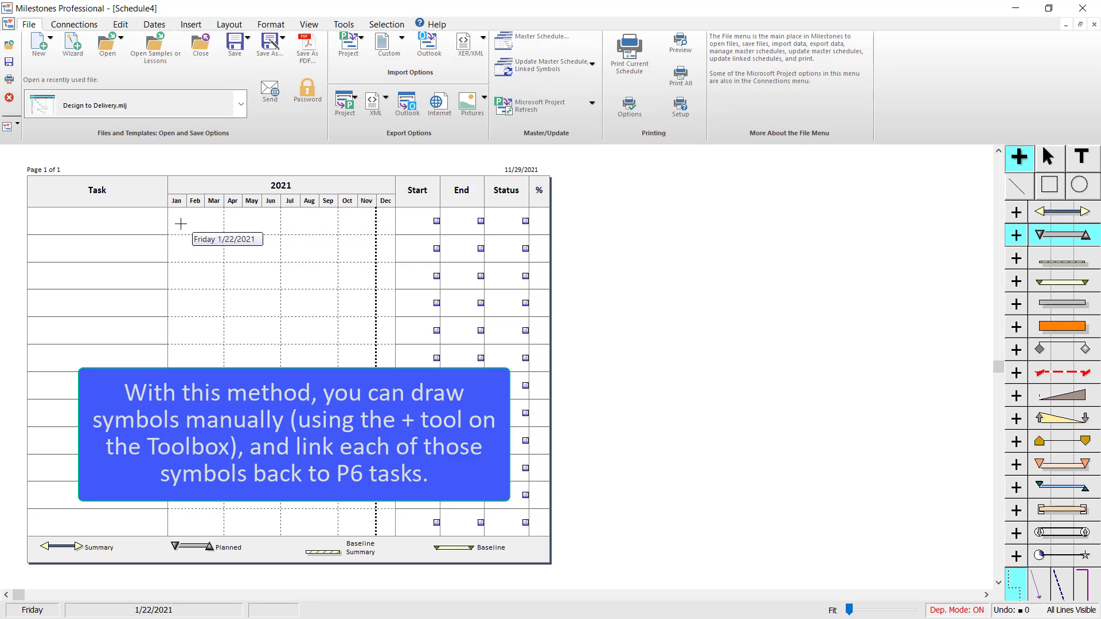
pyautogui.moveTo(181, 223)
pyautogui.mouseDown()
pyautogui.moveTo(244, 220)
pyautogui.moveTo(226, 247)
pyautogui.moveTo(275, 246)
pyautogui.mouseUp()
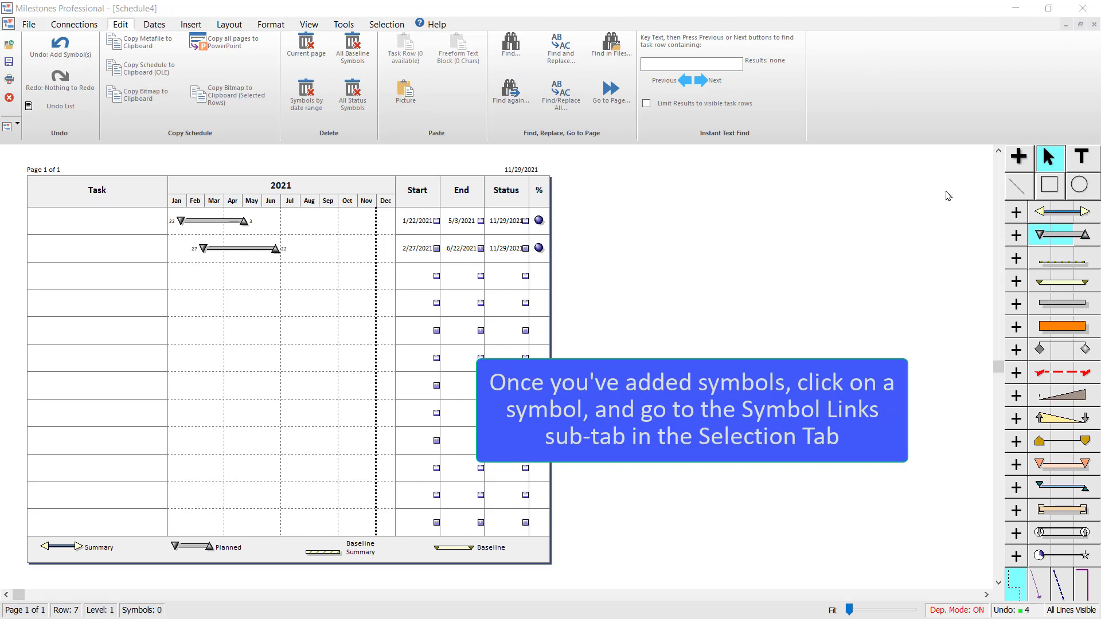
# - Build a refresh tag for the first-row bar's start symbol with Unique ID 10 and Start as the date field
pyautogui.click(1049, 159)
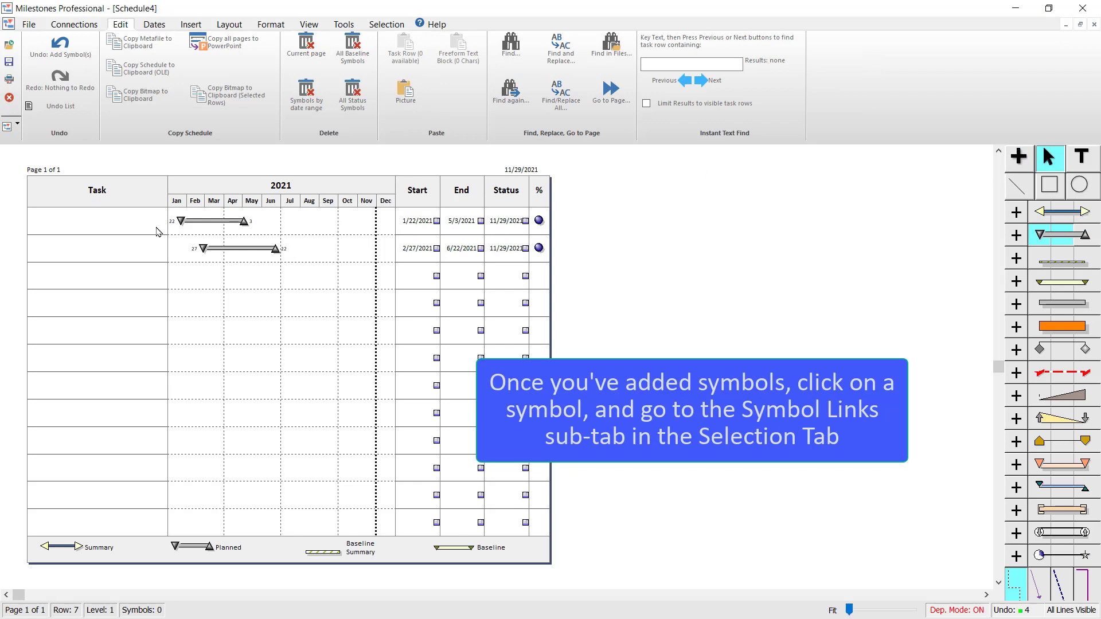
pyautogui.click(181, 222)
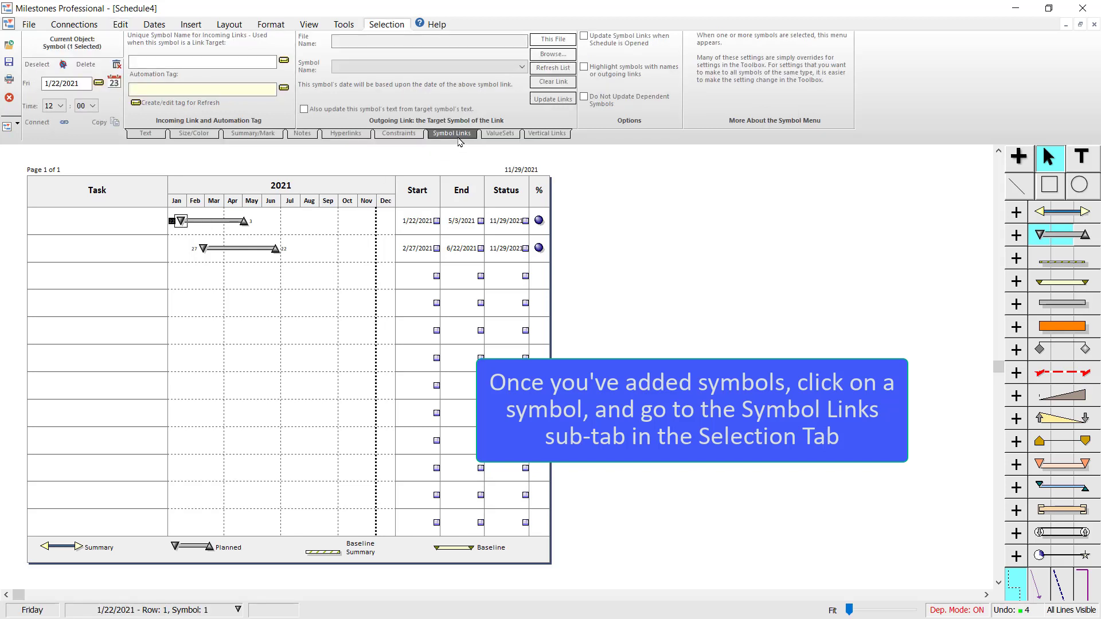
pyautogui.click(181, 91)
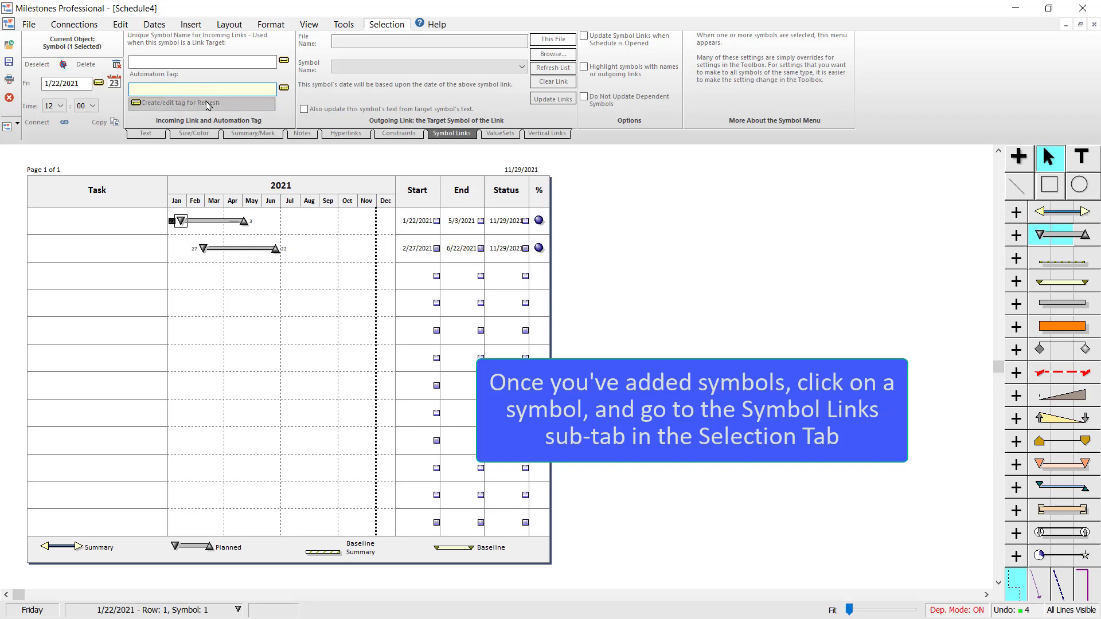
pyautogui.click(148, 105)
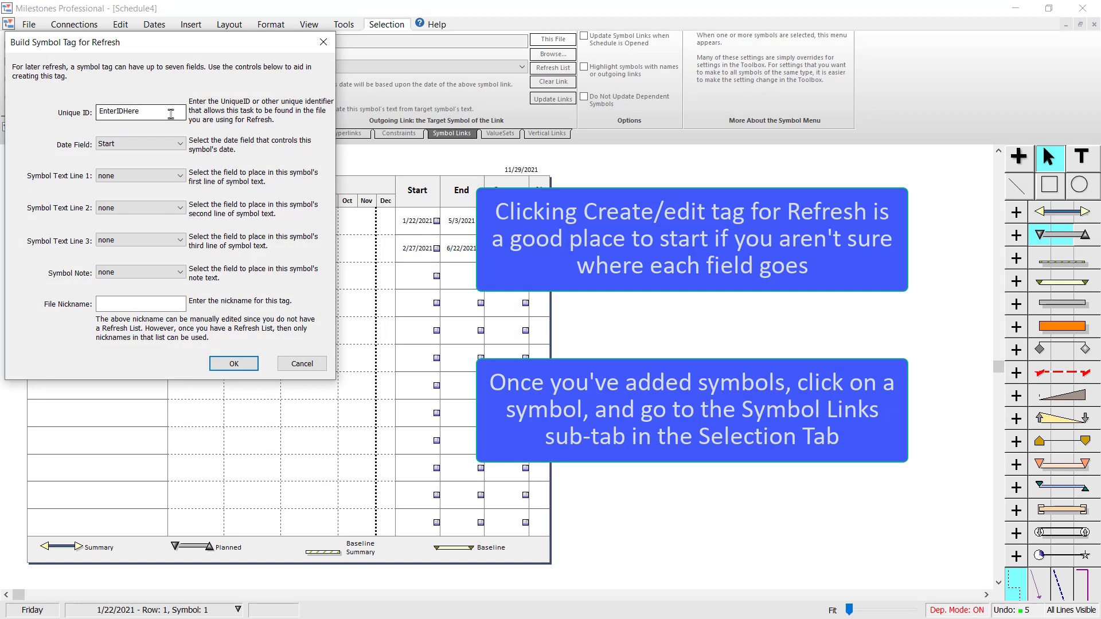
pyautogui.moveTo(170, 114); pyautogui.dragTo(98, 111)
pyautogui.write('10')
pyautogui.moveTo(140, 49); pyautogui.dragTo(245, 284)
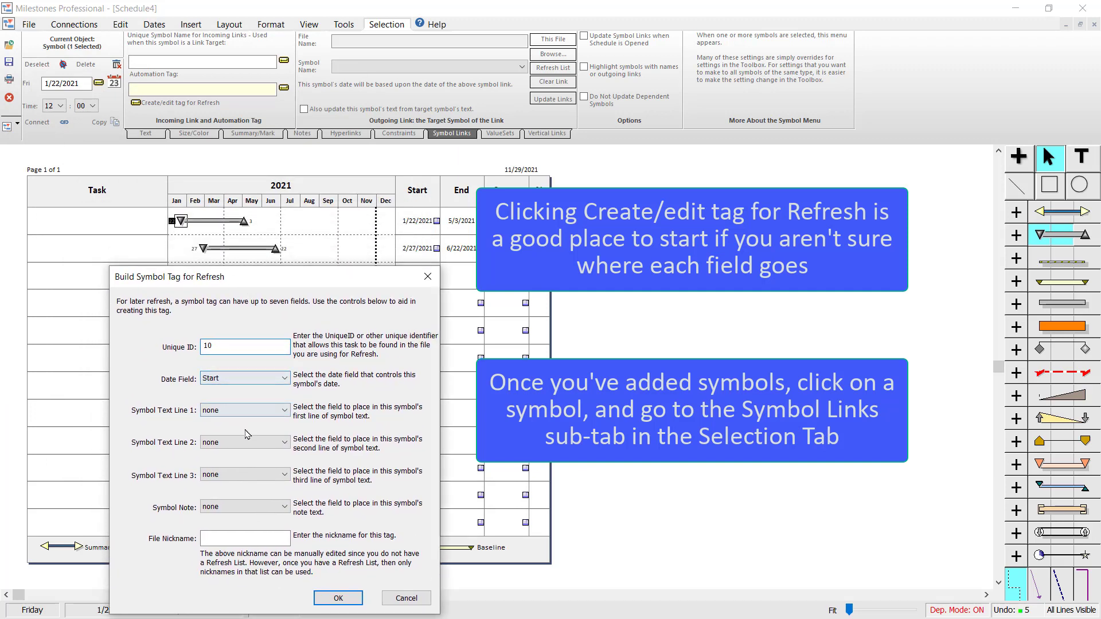
pyautogui.click(338, 598)
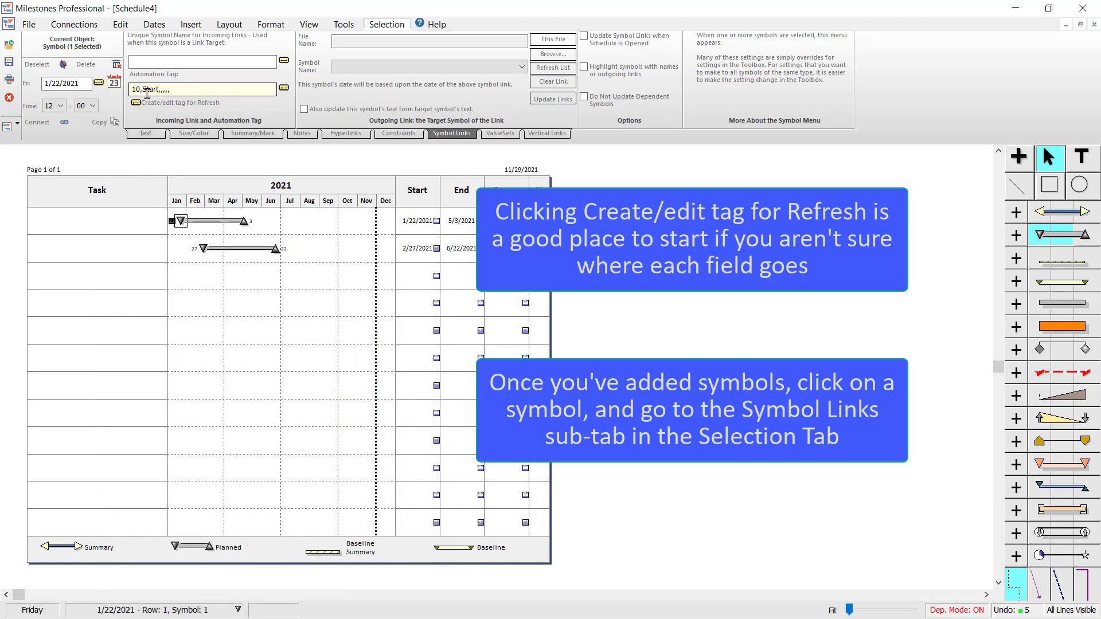
# - Build a refresh tag for the first-row bar's end symbol with Unique ID 10, date field Finish and name as the first symbol text line
pyautogui.click(244, 222)
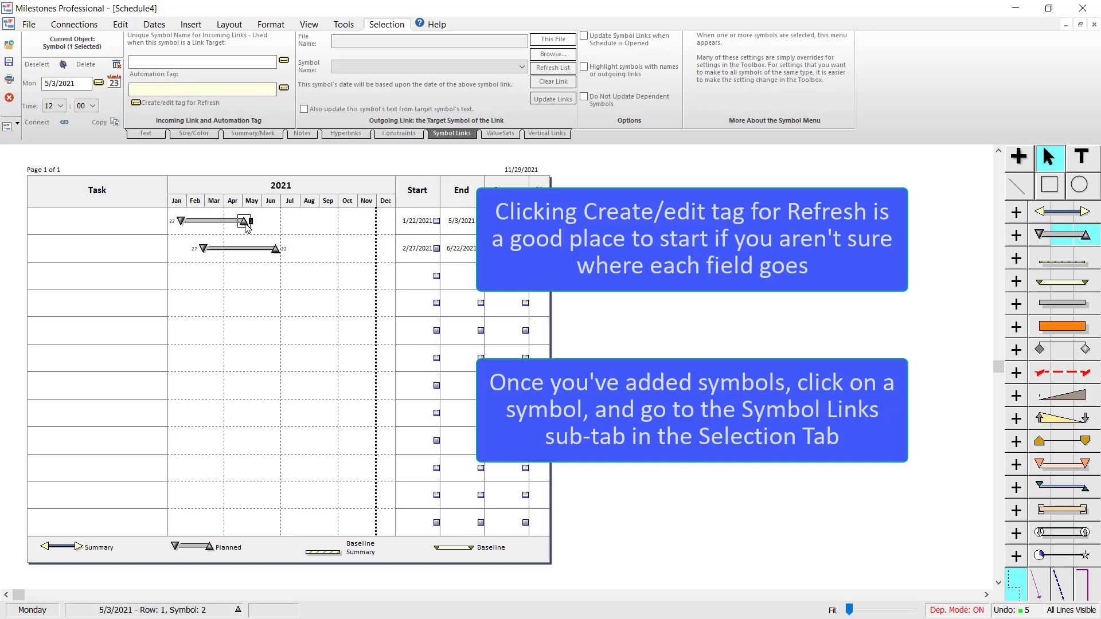
pyautogui.click(171, 105)
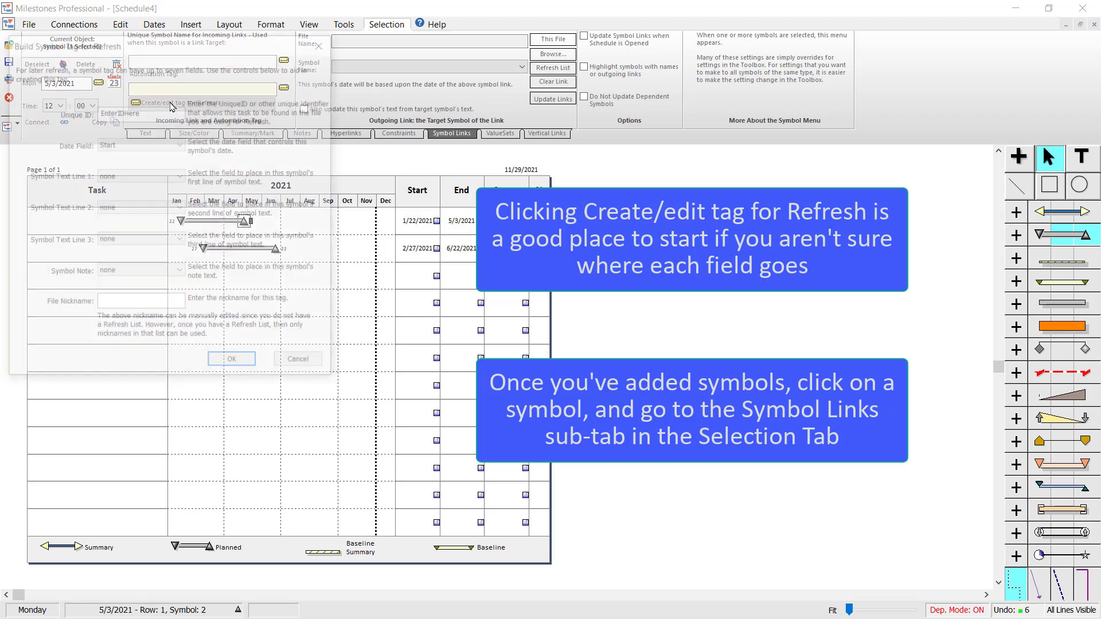
pyautogui.write('1')
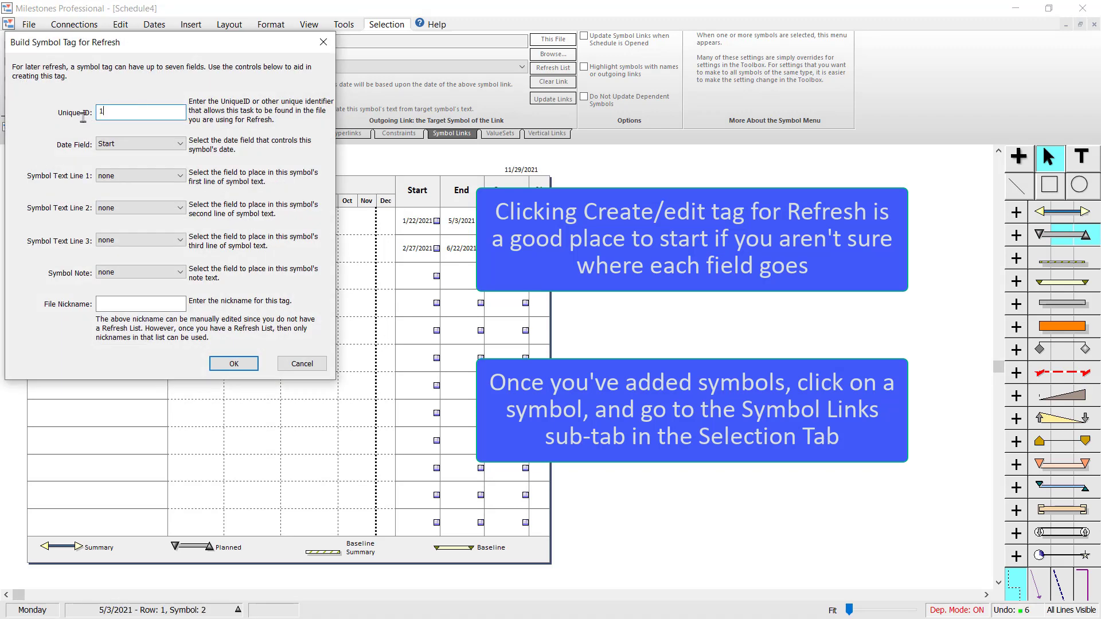
pyautogui.write('0')
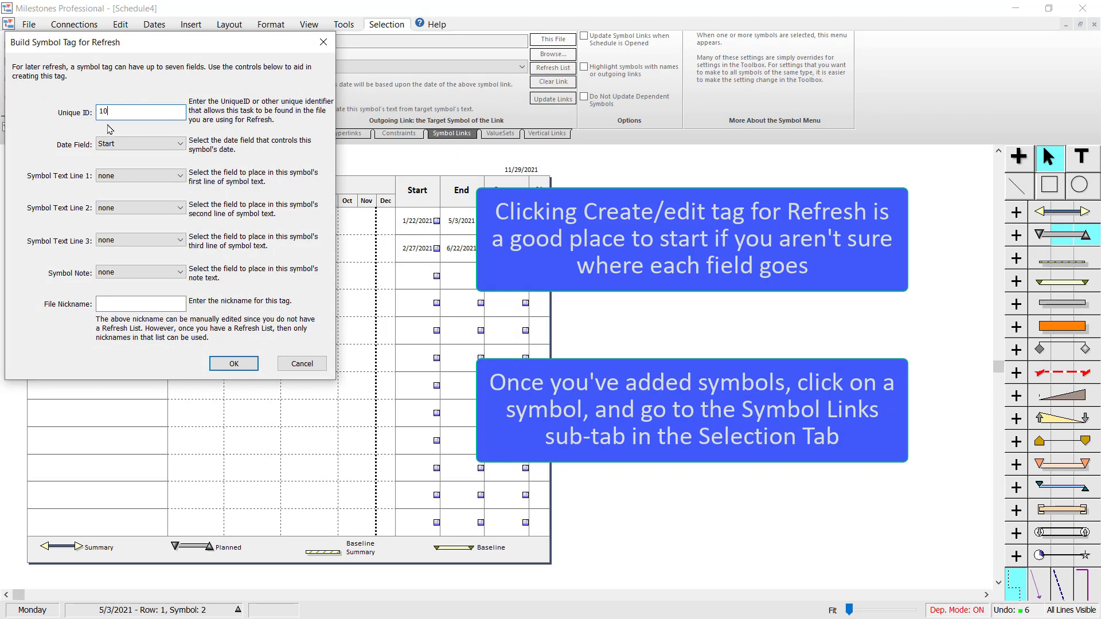
pyautogui.click(131, 148)
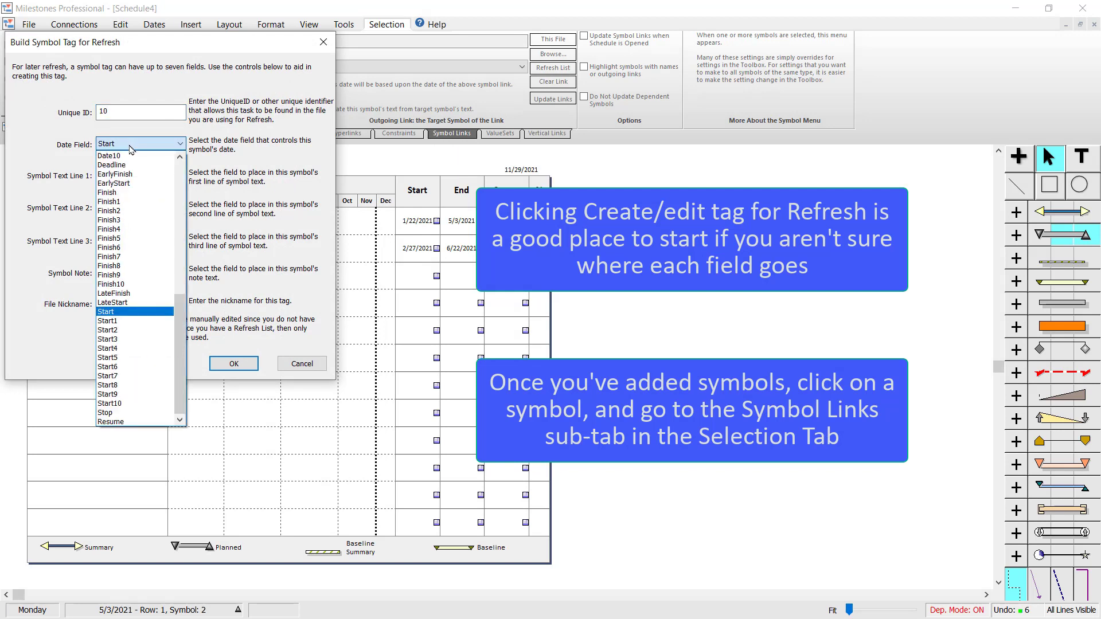
pyautogui.click(132, 192)
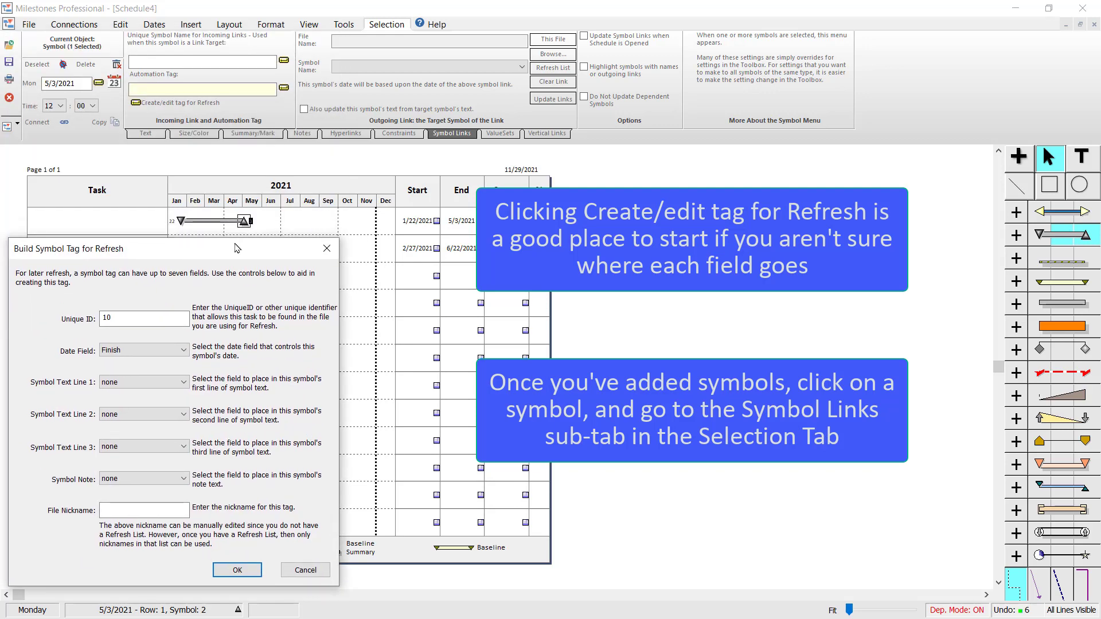
pyautogui.moveTo(236, 252); pyautogui.dragTo(246, 162)
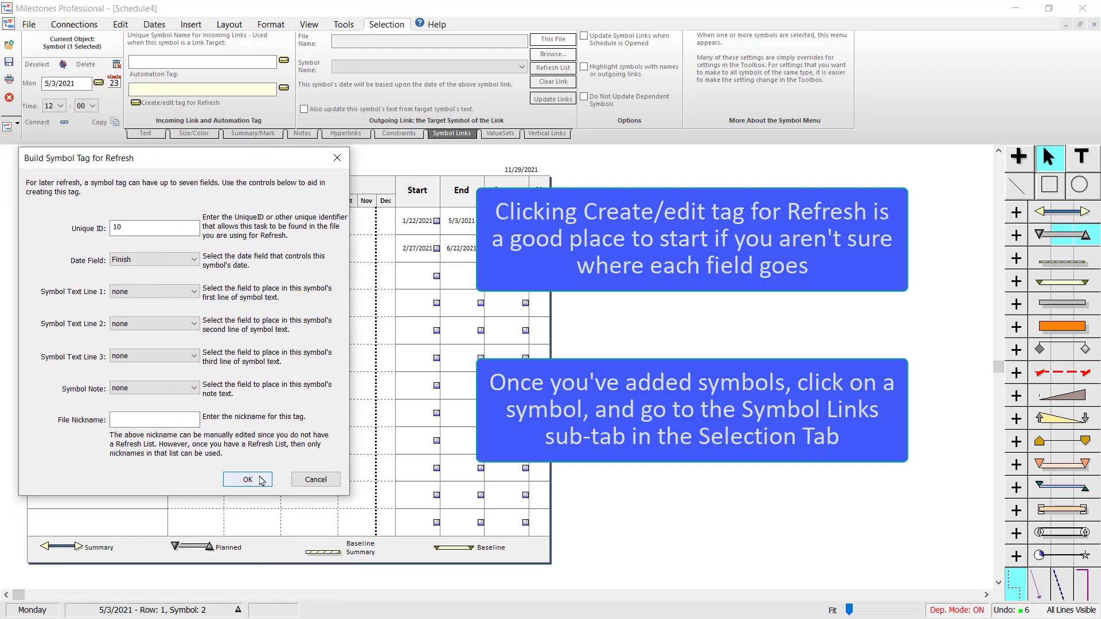
pyautogui.click(170, 294)
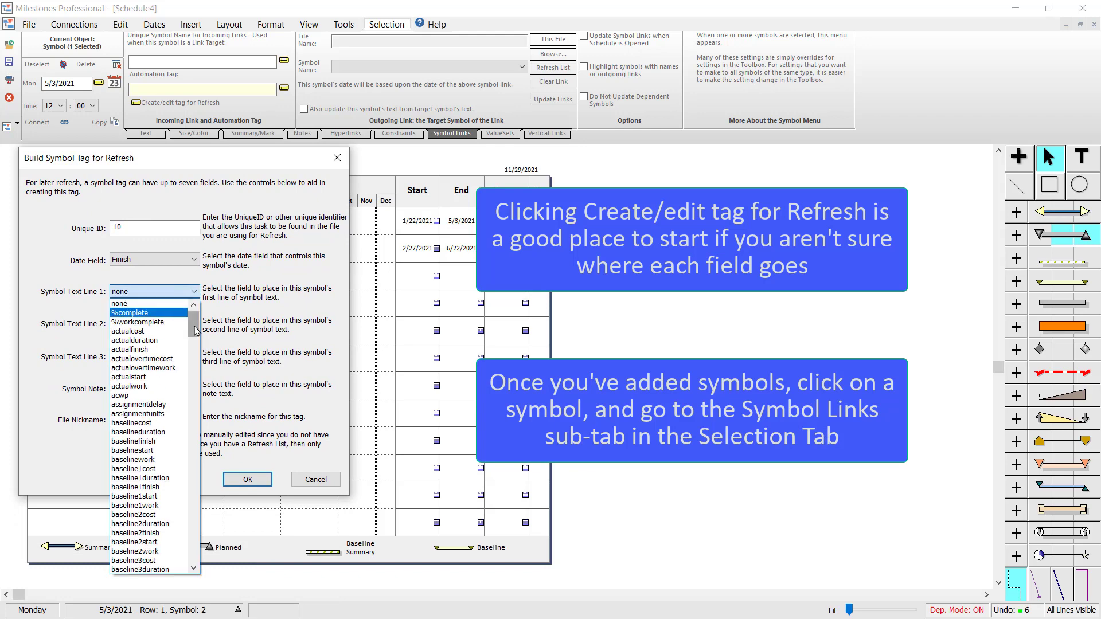
pyautogui.moveTo(195, 324); pyautogui.dragTo(198, 470)
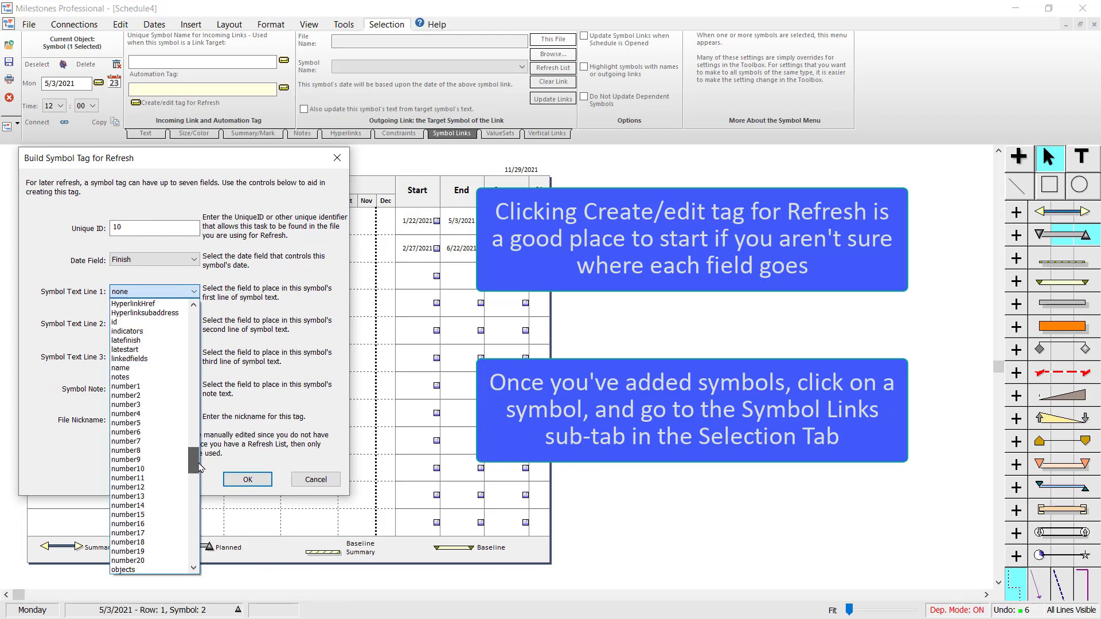
pyautogui.click(140, 369)
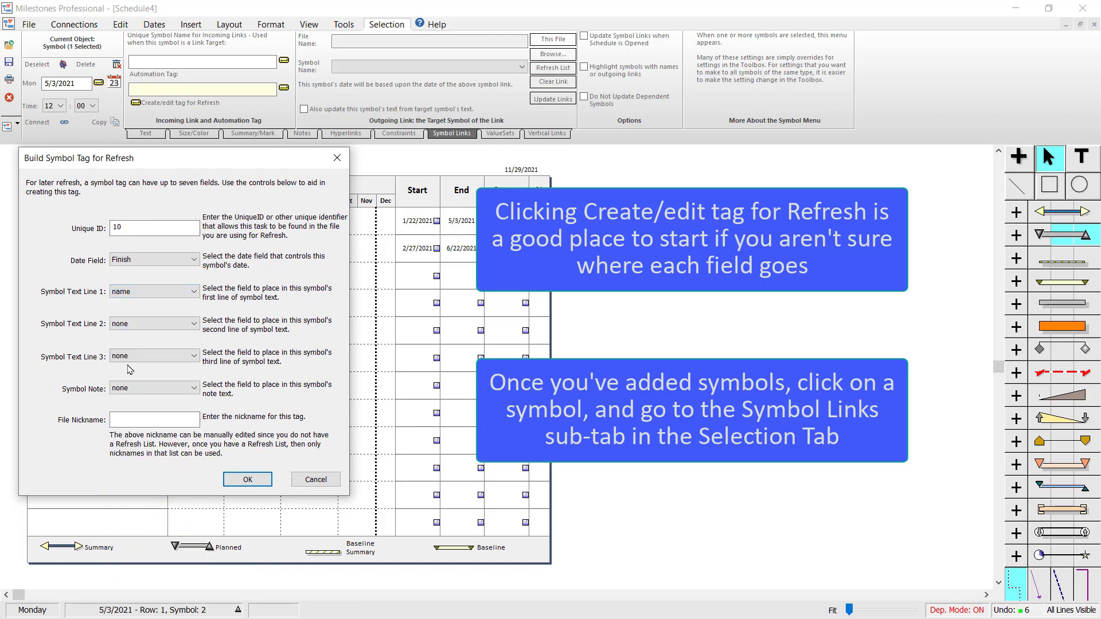
pyautogui.click(248, 479)
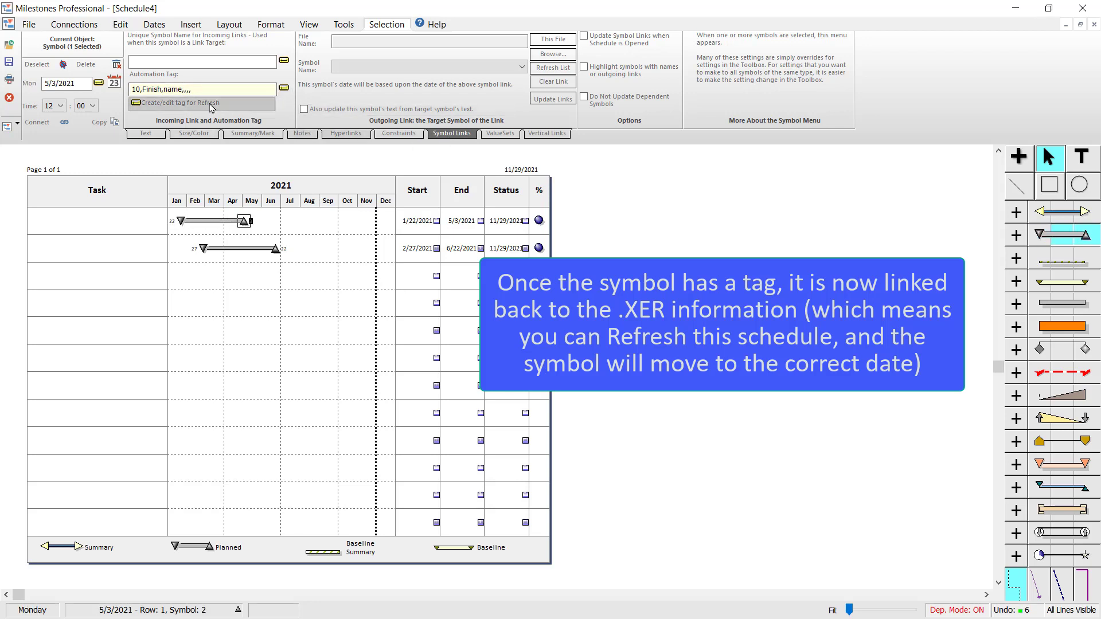
# - Apply the manually written automation tag "20,start" to the second-row bar's start symbol
pyautogui.click(203, 249)
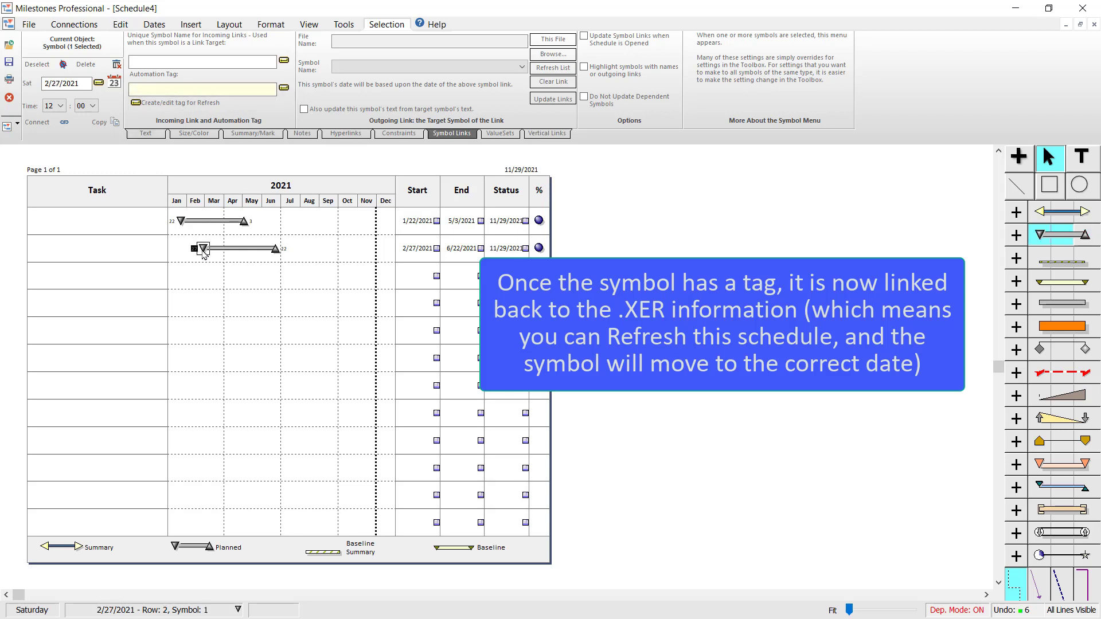
pyautogui.click(193, 88)
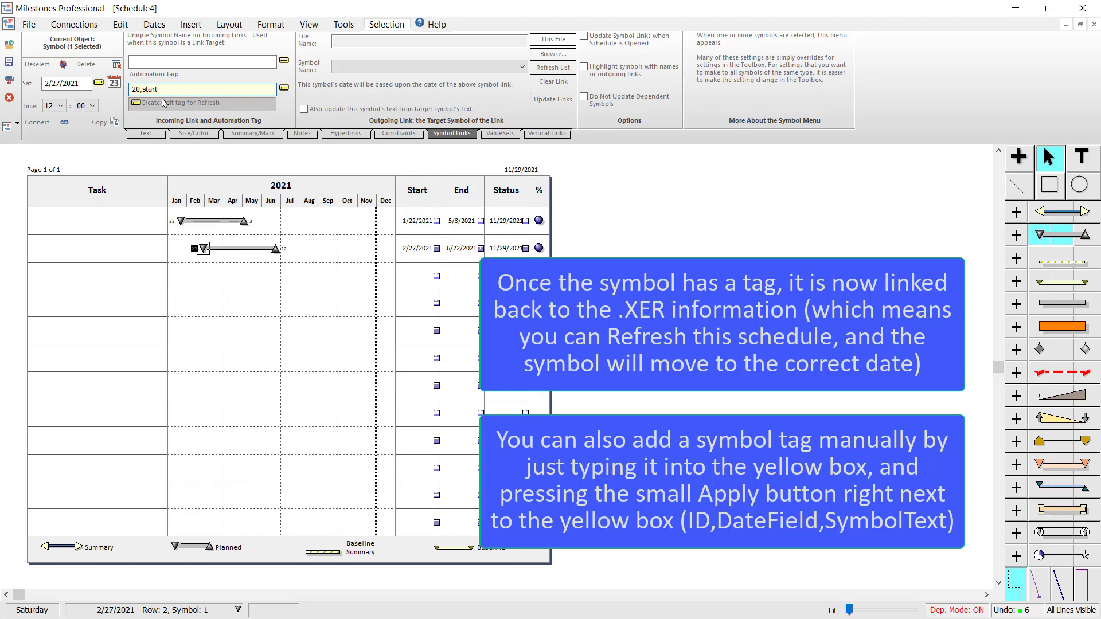
pyautogui.click(285, 89)
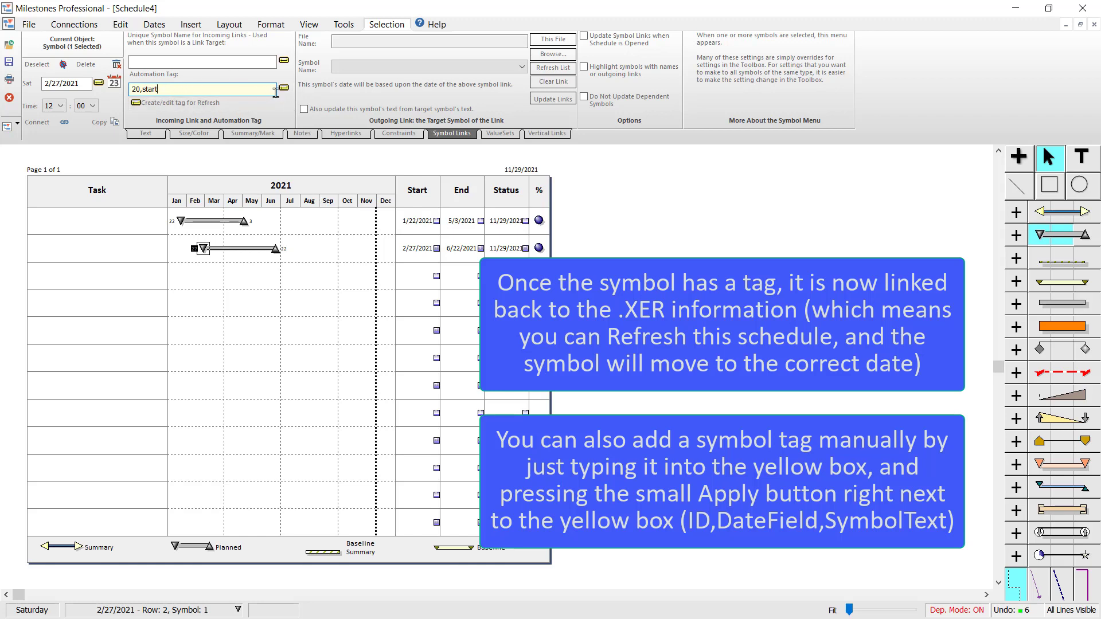
pyautogui.click(287, 90)
# - Apply the automation tag "20,finish,name" to the second-row bar's end symbol and check its fields in the refresh tag builder
pyautogui.click(277, 251)
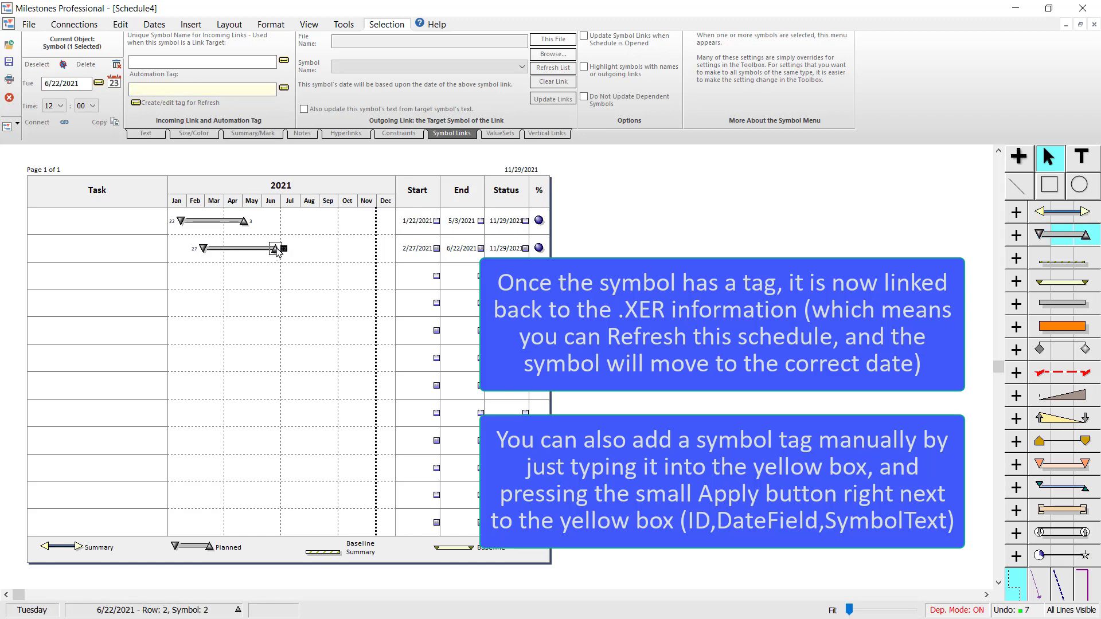
pyautogui.click(160, 90)
pyautogui.write('20,finish,name')
pyautogui.click(283, 94)
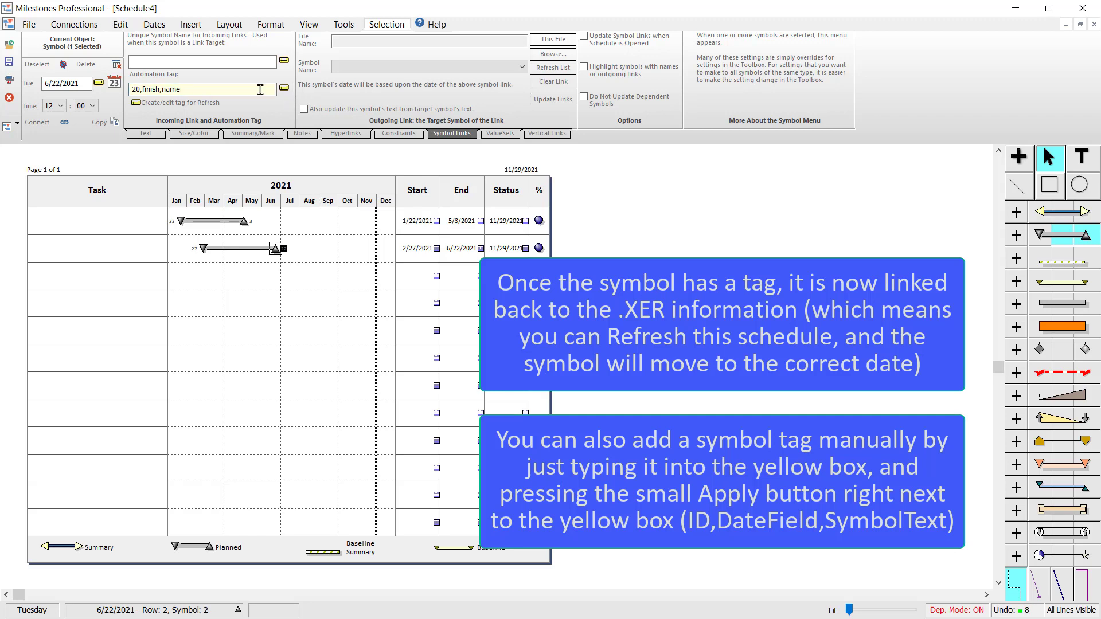
pyautogui.click(193, 107)
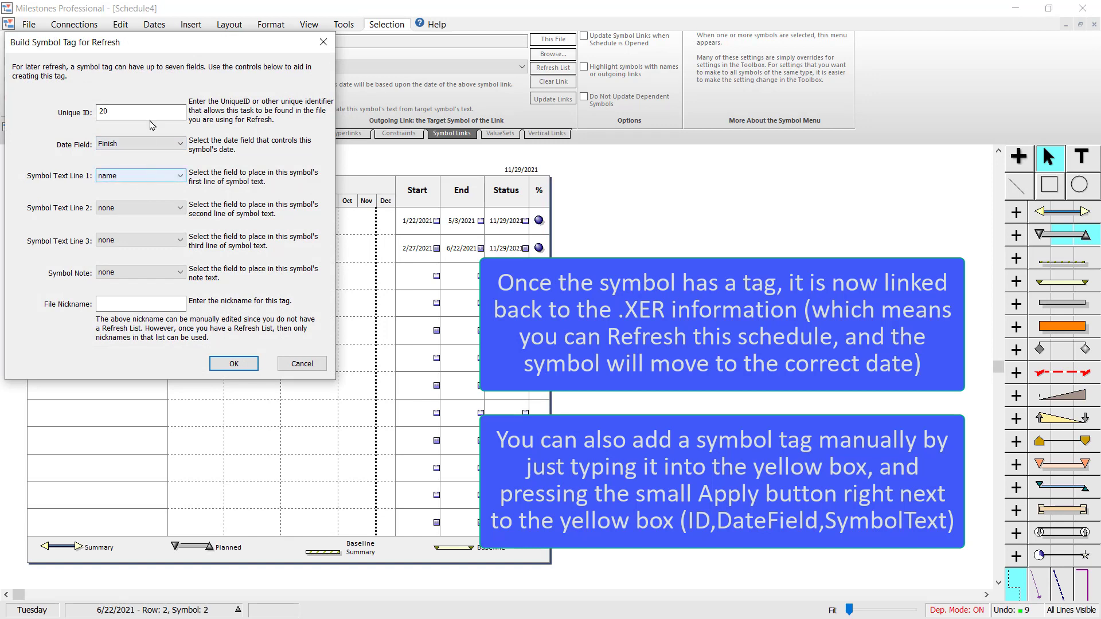
pyautogui.click(302, 365)
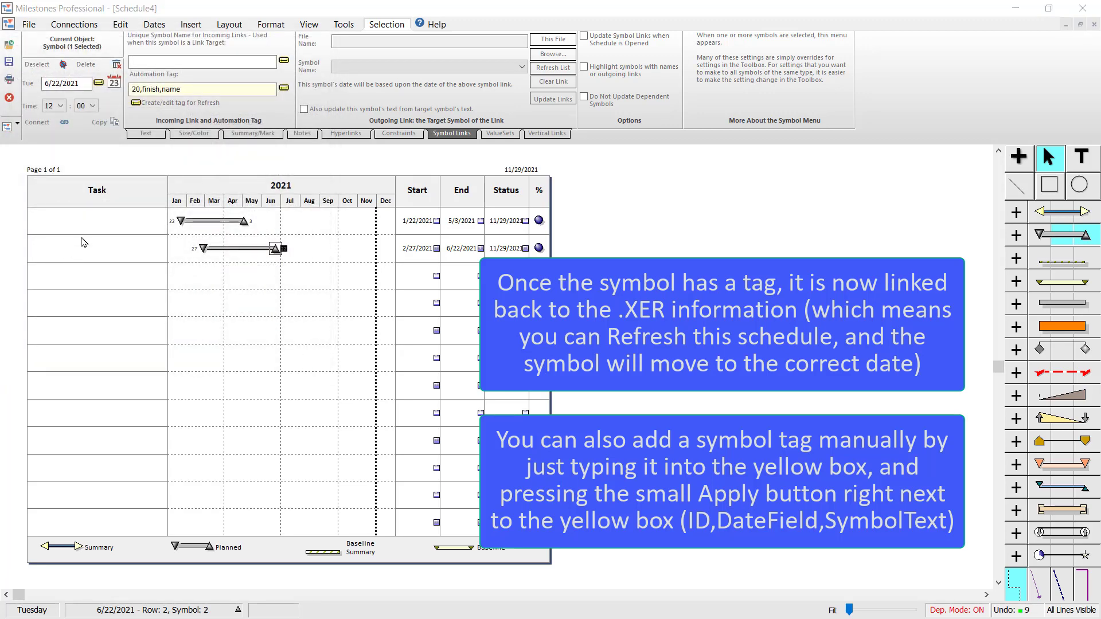
# - Link the Task column heading to the XER name field by applying the automation tag "name"
pyautogui.click(104, 198)
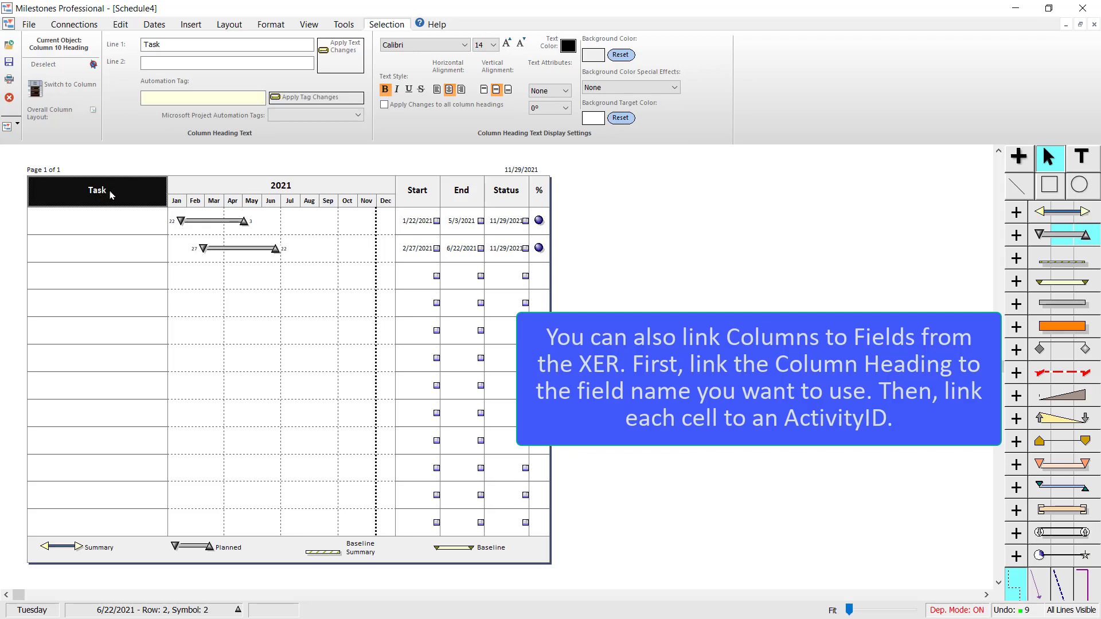
pyautogui.click(159, 96)
pyautogui.click(304, 102)
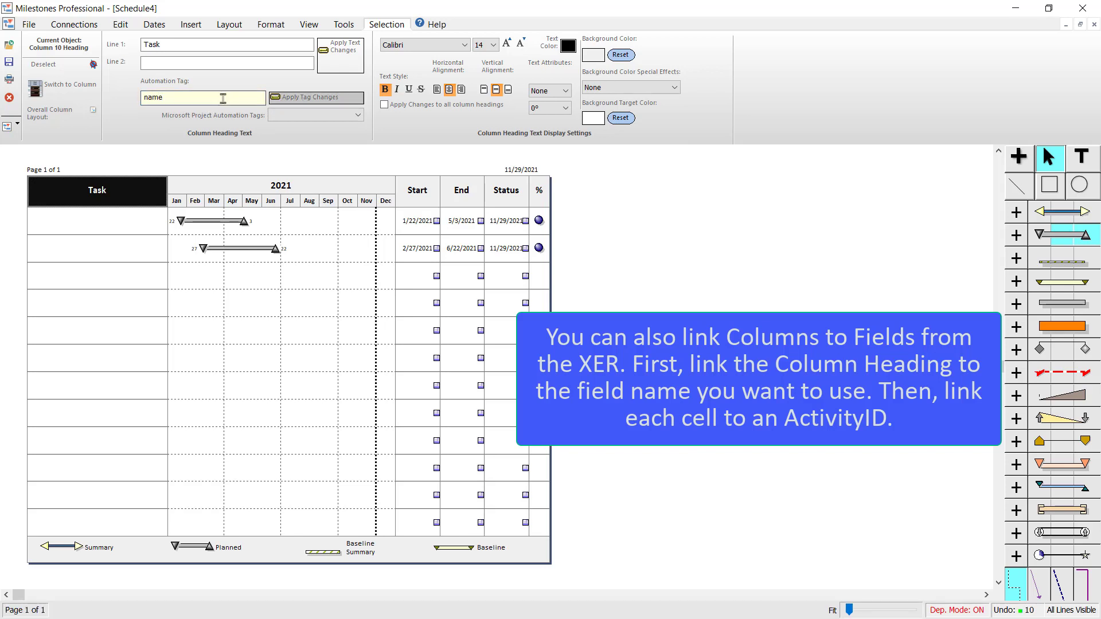
pyautogui.doubleClick(163, 99)
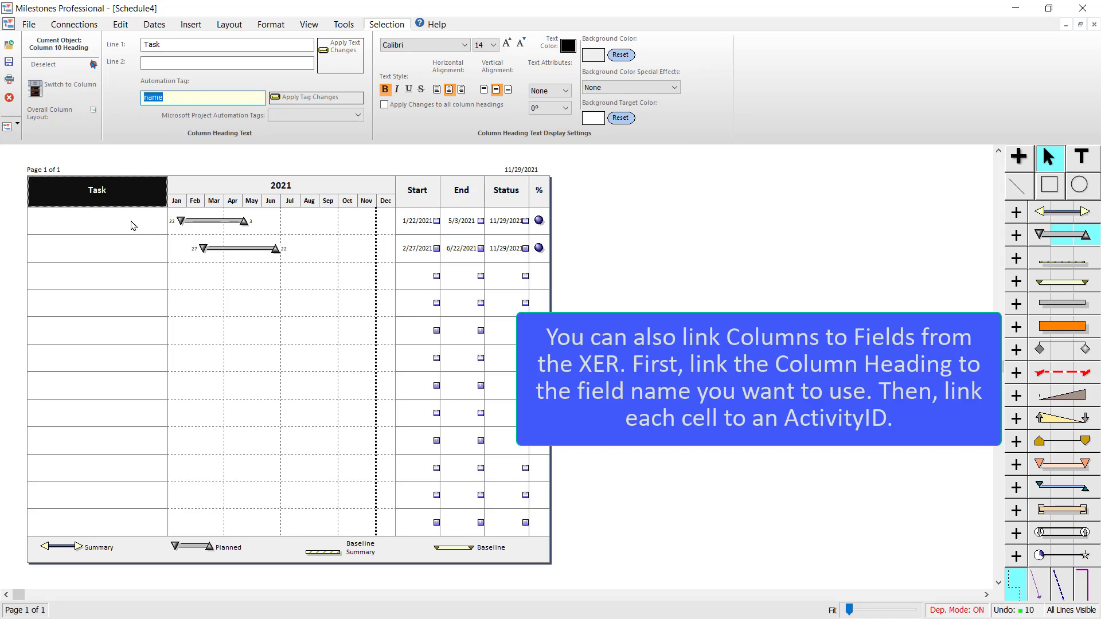
# - Set the automation tag of the first row's Task cell to 10
pyautogui.click(132, 220)
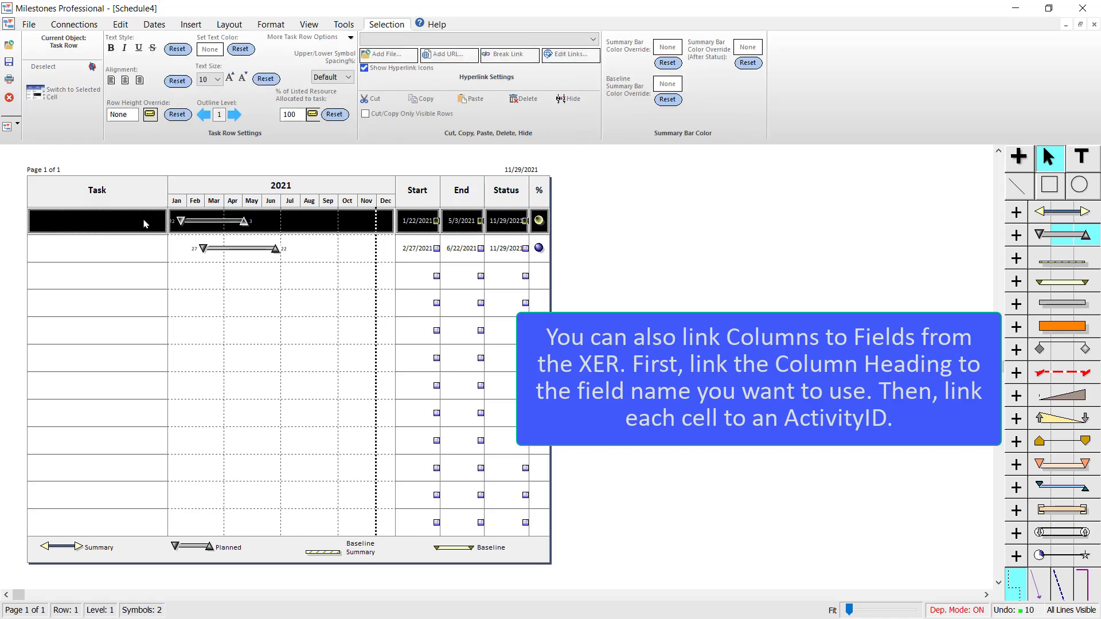
pyautogui.click(141, 225)
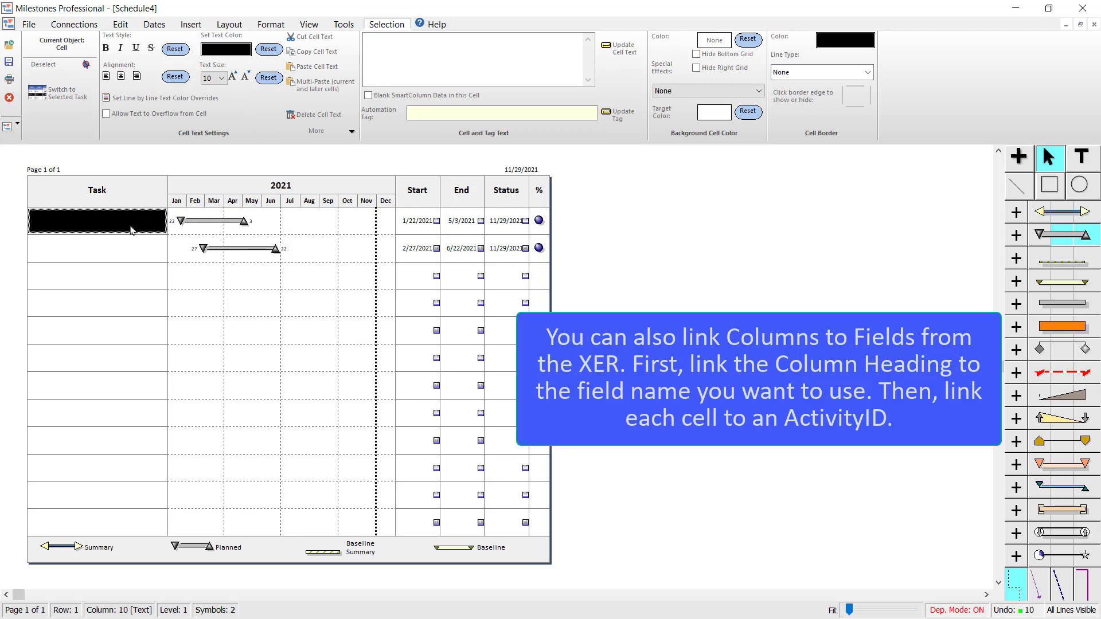
pyautogui.click(429, 110)
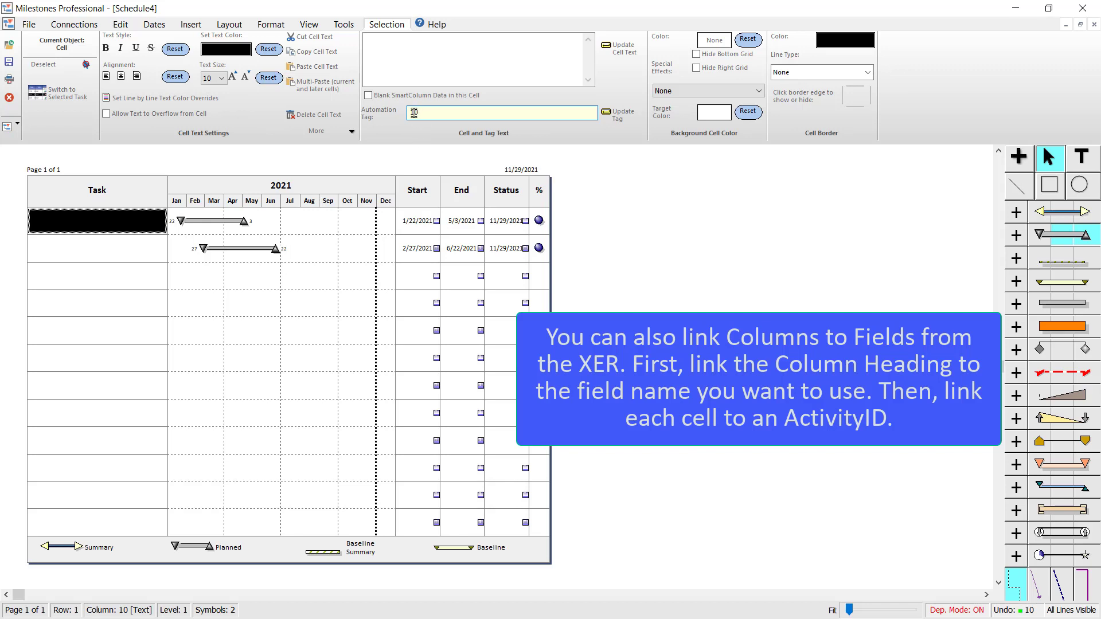
pyautogui.write('0')
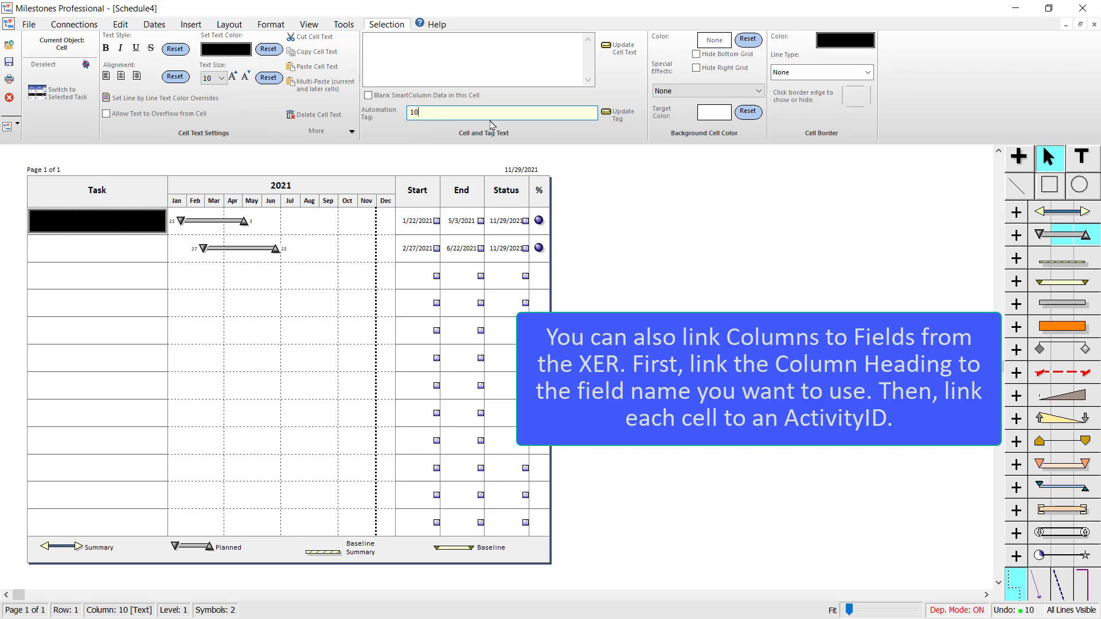
pyautogui.click(617, 118)
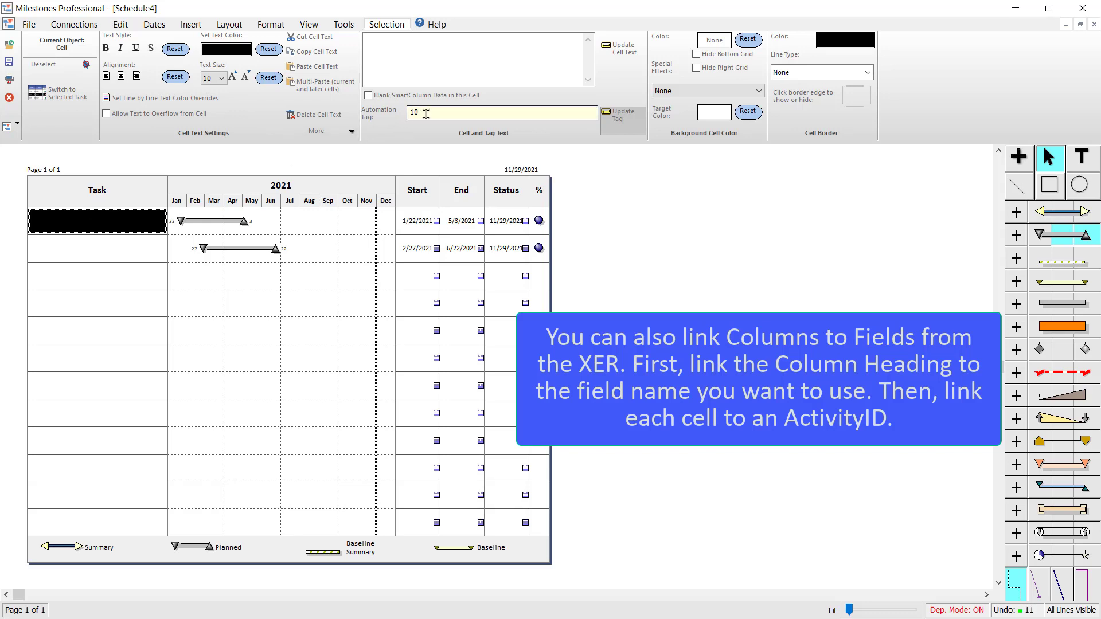
# - Recheck the Task column heading's tag and set the automation tag of the second row's Task cell to 20
pyautogui.click(109, 192)
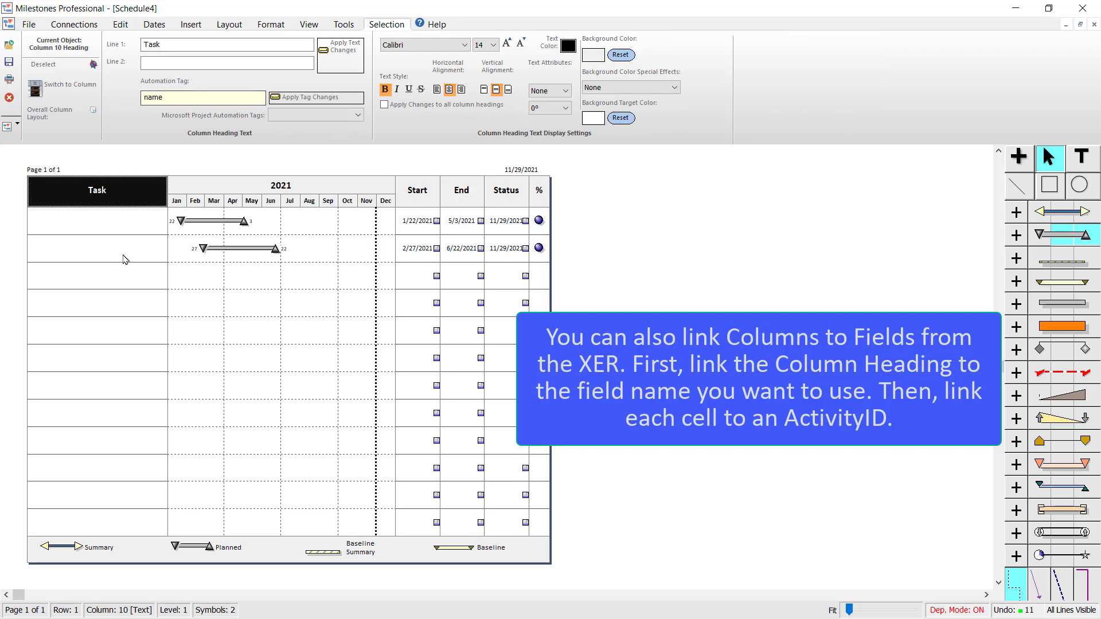
pyautogui.click(158, 247)
pyautogui.click(158, 247)
pyautogui.click(429, 113)
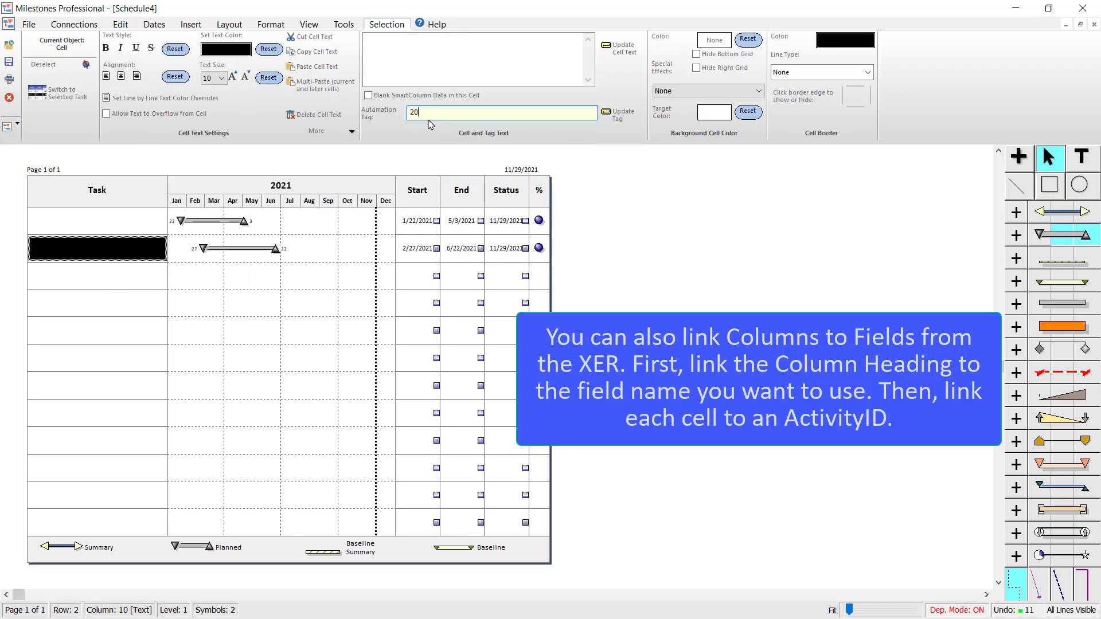
pyautogui.write('20')
pyautogui.click(615, 118)
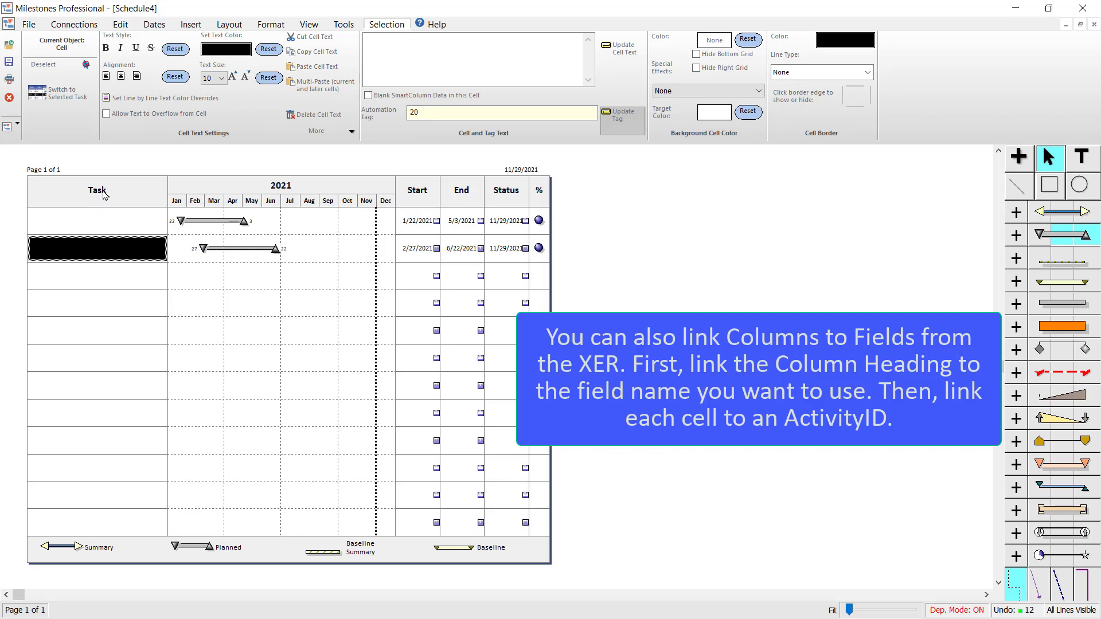
# - Start refreshing the schedule from the Primavera XER file "Sample Project-PlanningEngineer.xer" in the XER Samples folder
pyautogui.click(86, 27)
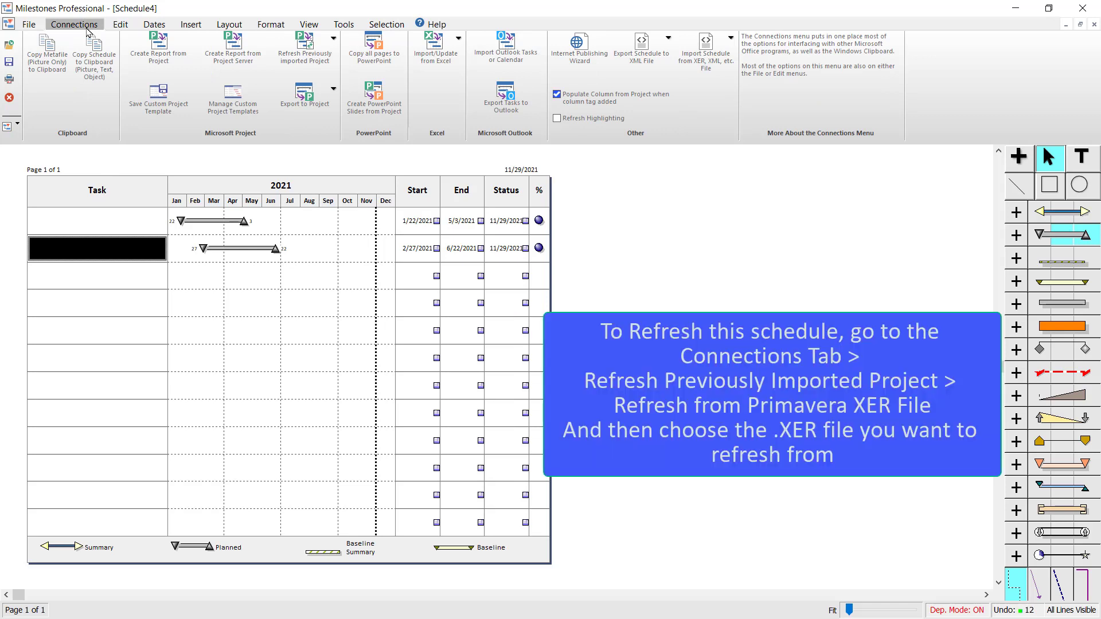
pyautogui.click(326, 54)
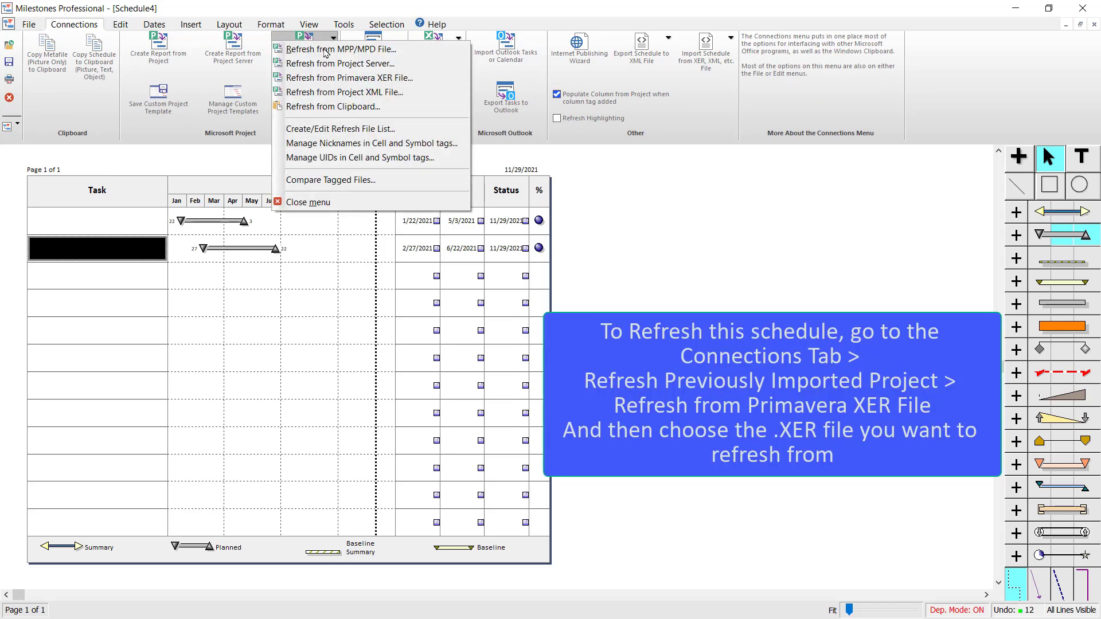
pyautogui.click(355, 80)
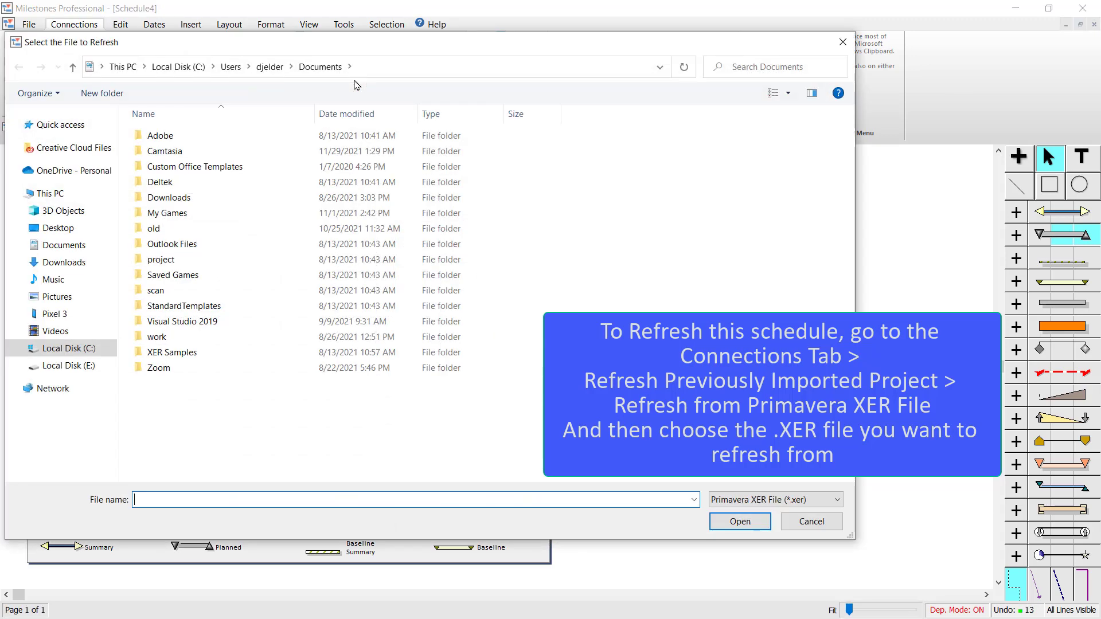
pyautogui.doubleClick(196, 355)
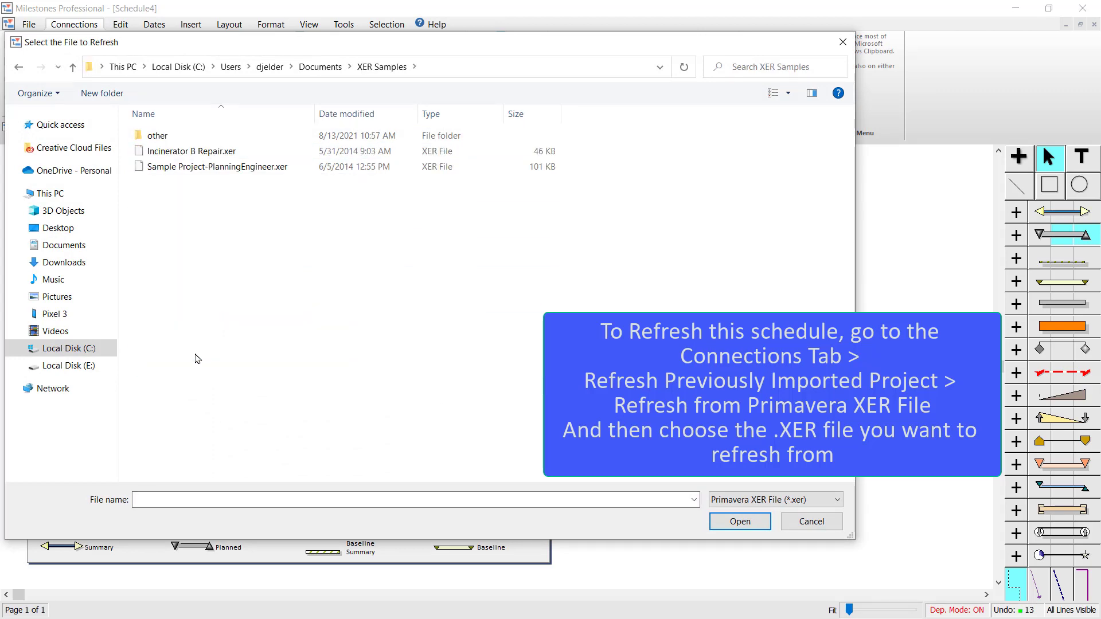
pyautogui.click(197, 168)
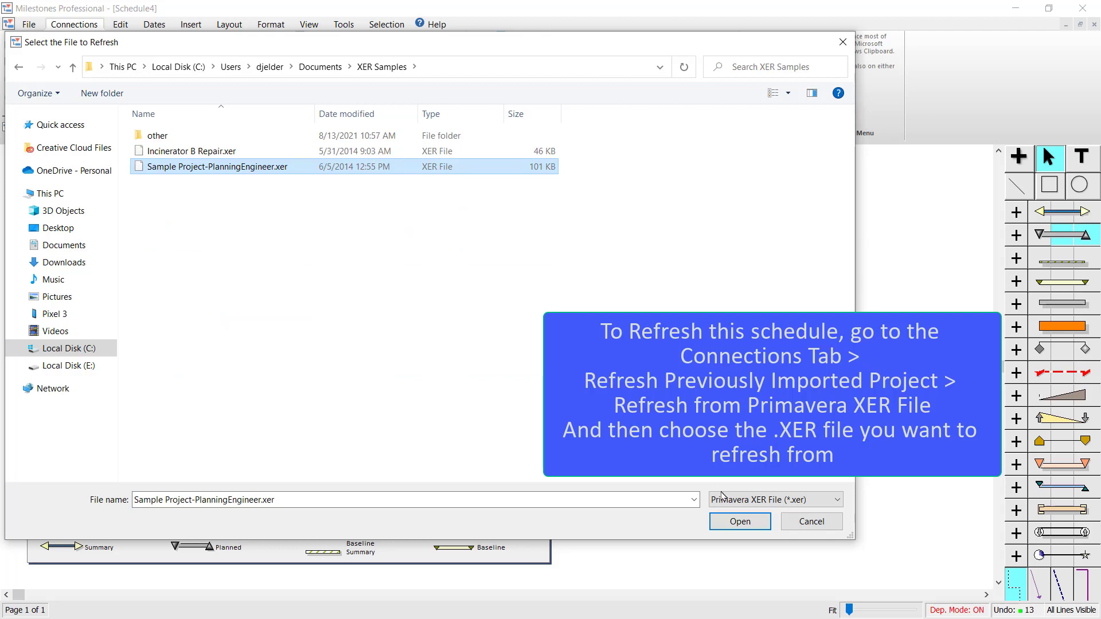
pyautogui.click(731, 525)
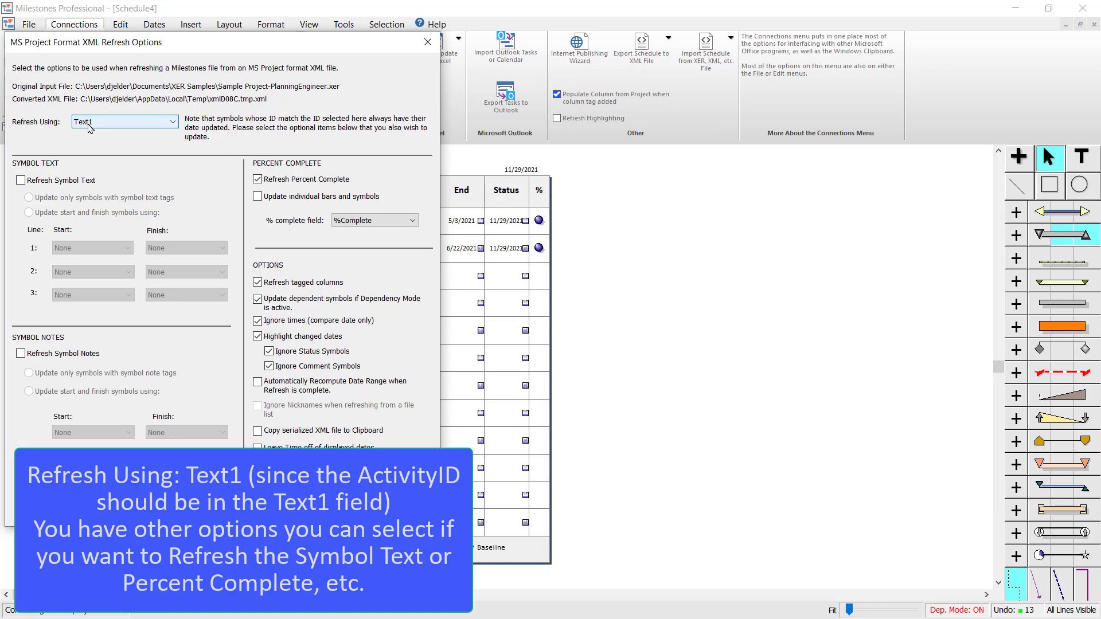
# - Run the refresh with symbol text updated only for symbols with text tags, dependent-symbol updates disabled, and automatic date range recomputation enabled
pyautogui.click(50, 181)
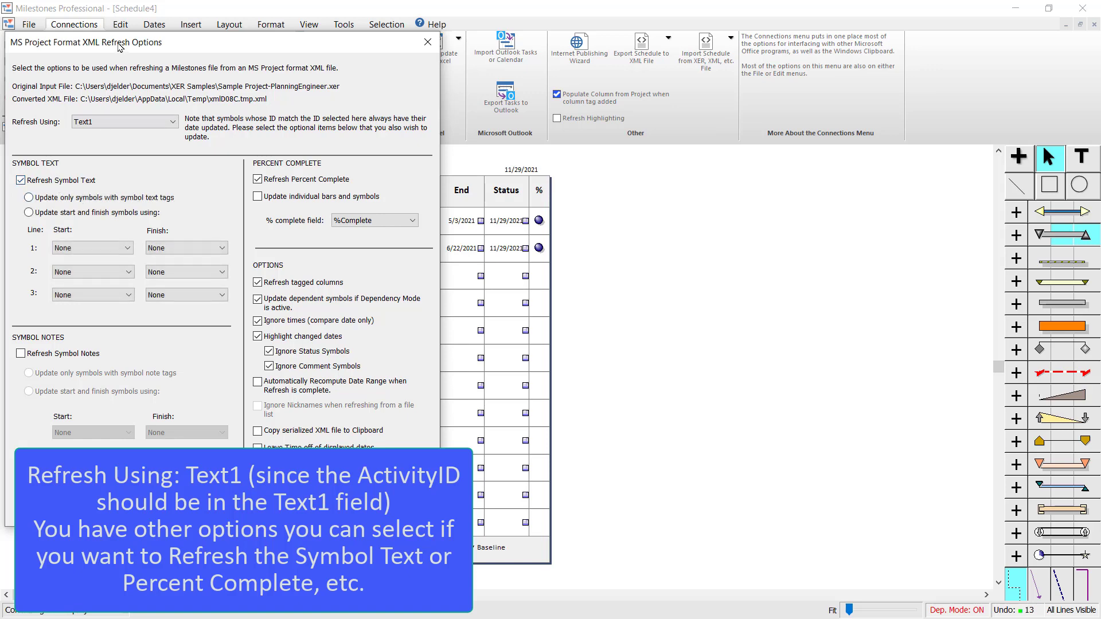
pyautogui.moveTo(119, 48); pyautogui.dragTo(495, 48)
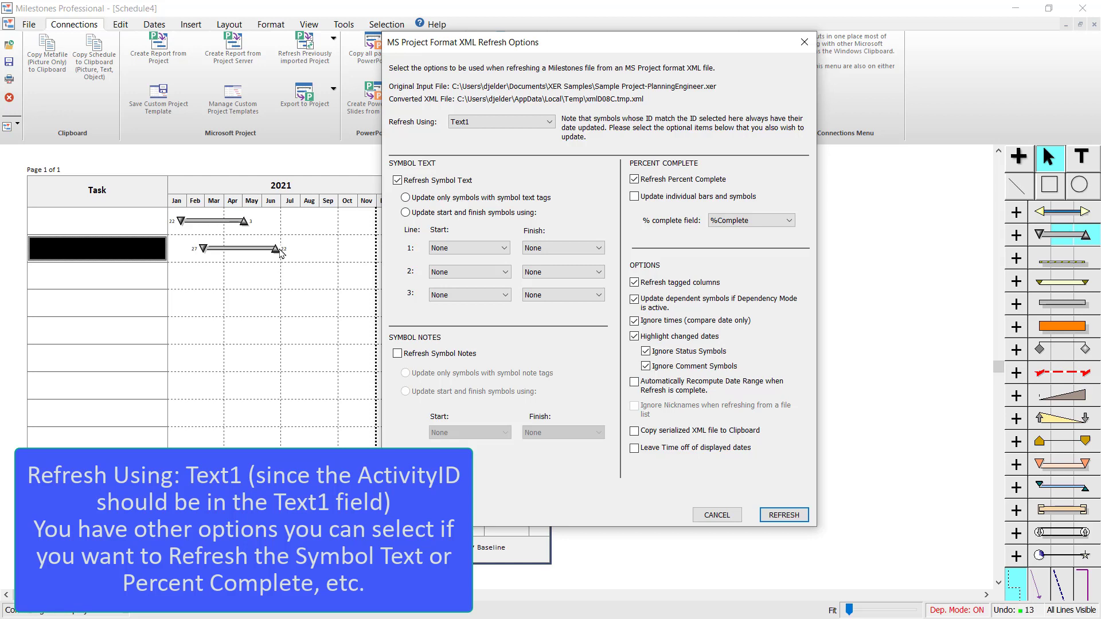
pyautogui.click(451, 202)
pyautogui.click(657, 303)
pyautogui.click(669, 383)
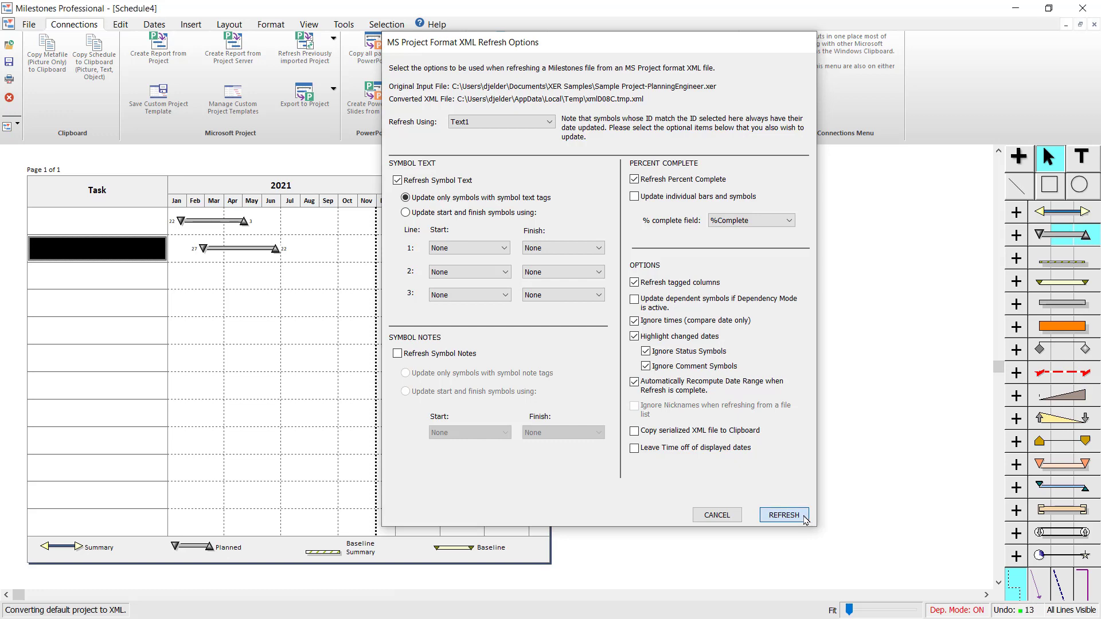
pyautogui.click(804, 519)
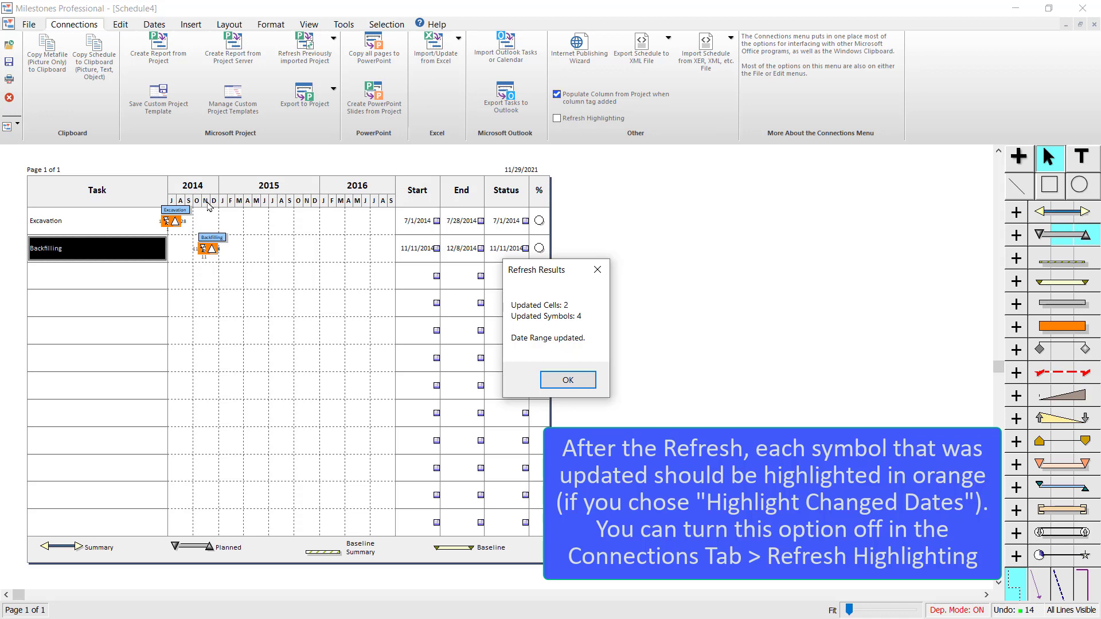
pyautogui.click(579, 386)
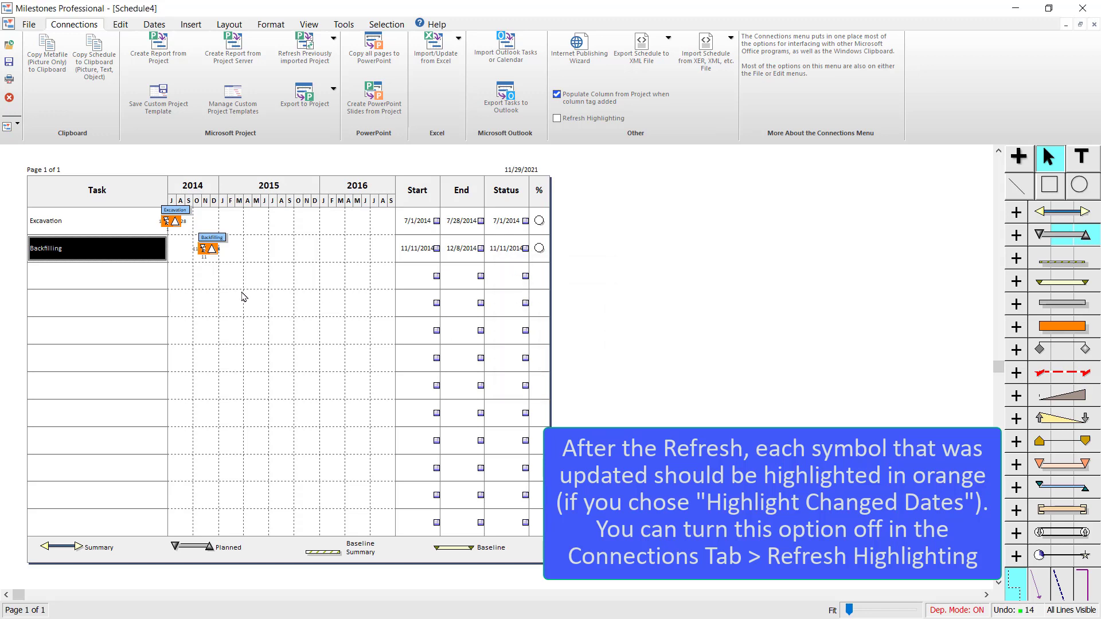
# - Set the schedule's displayed end date to 12/31/2014
pyautogui.scroll(3, 231, 289)
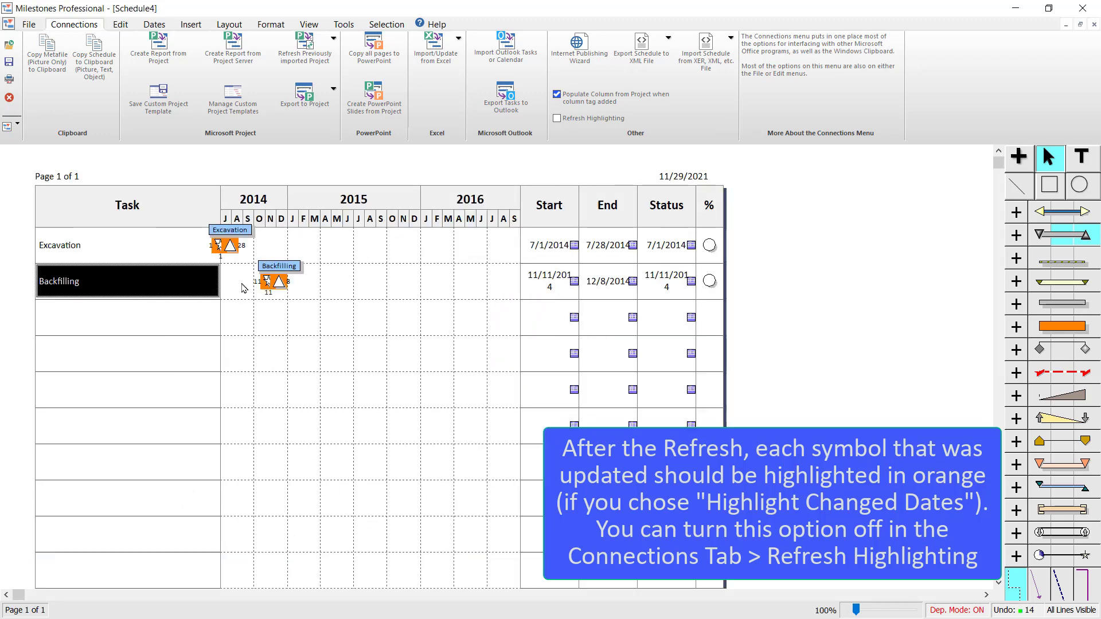
pyautogui.scroll(1, 321, 304)
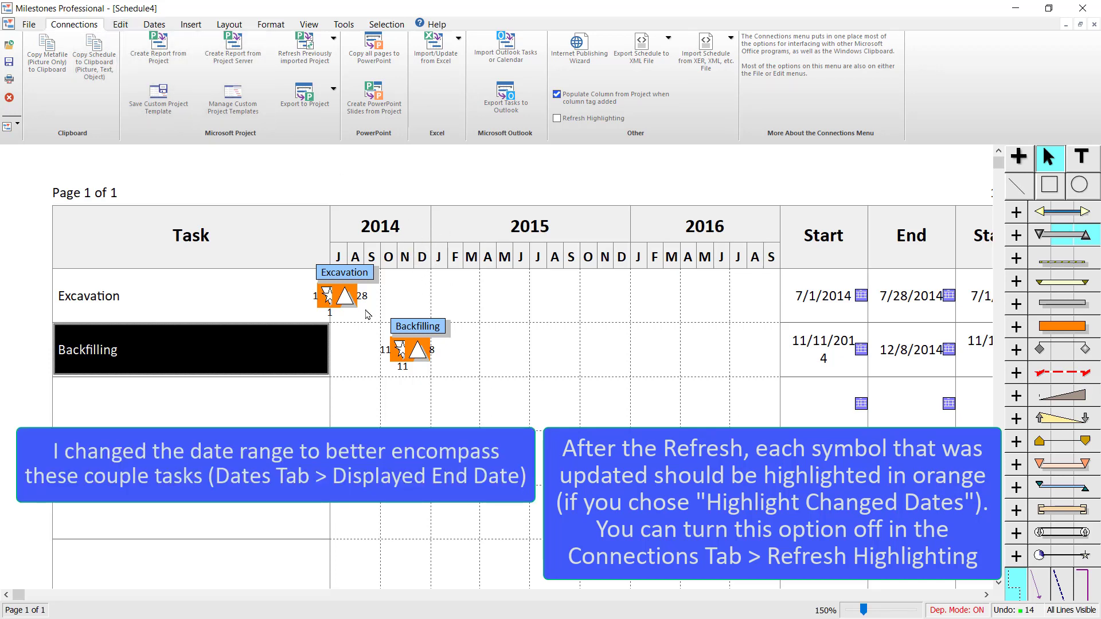
pyautogui.click(154, 25)
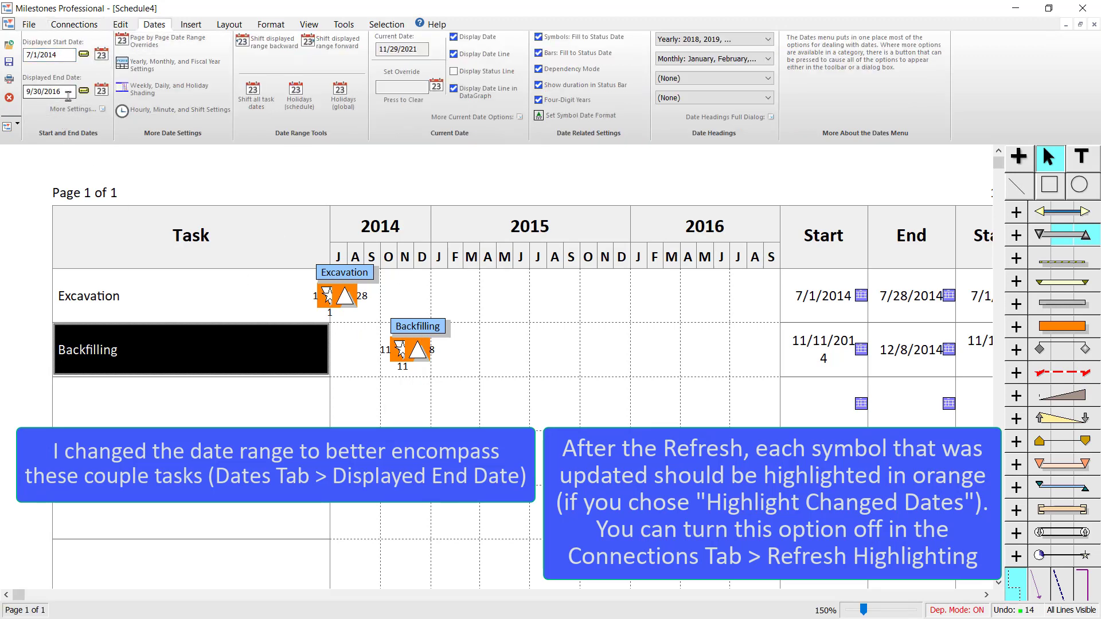
pyautogui.click(99, 93)
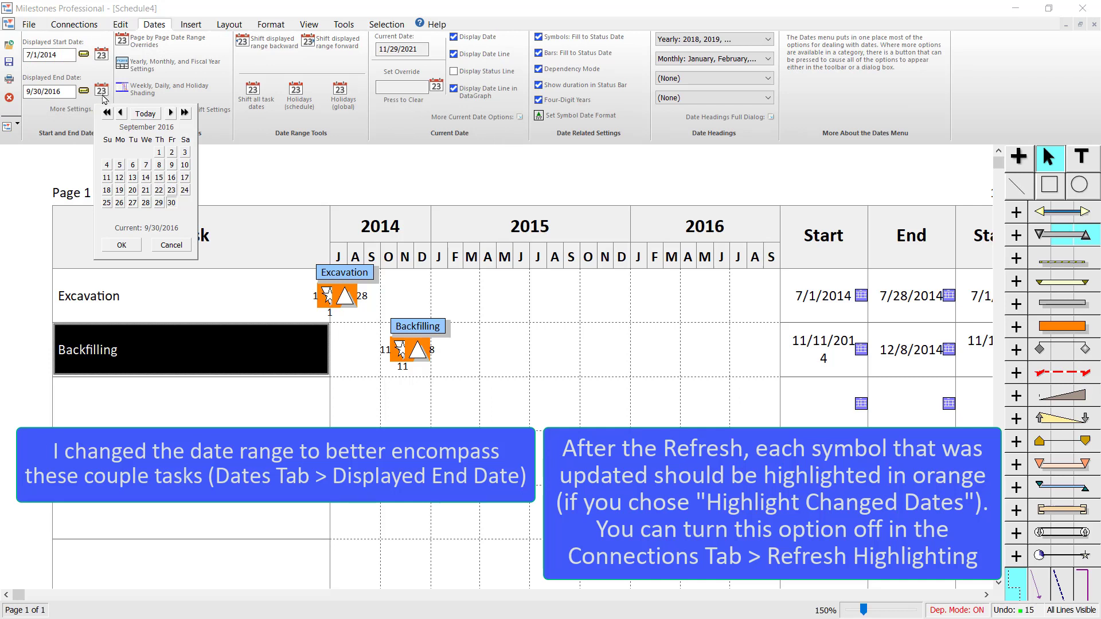
pyautogui.click(106, 114)
pyautogui.click(106, 113)
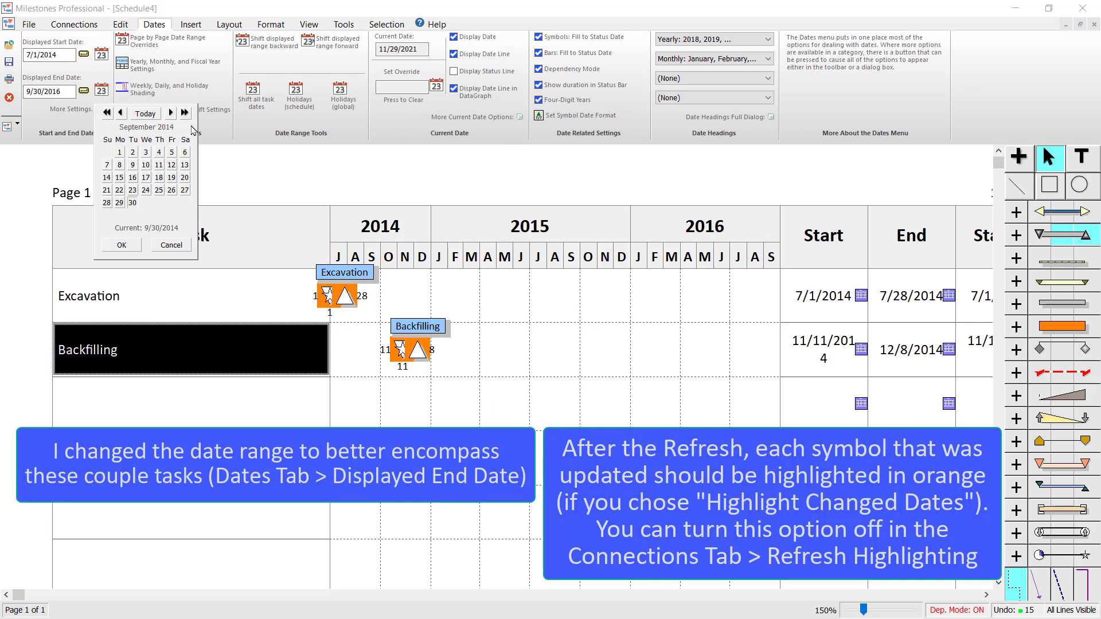
pyautogui.click(171, 114)
pyautogui.click(171, 113)
pyautogui.click(171, 113)
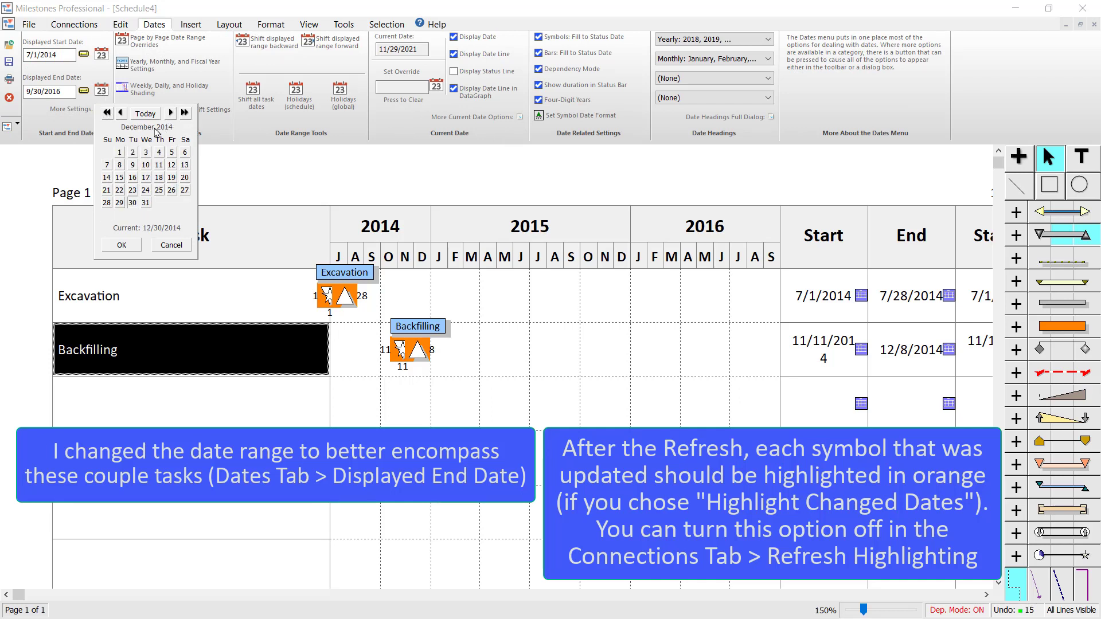
pyautogui.click(146, 203)
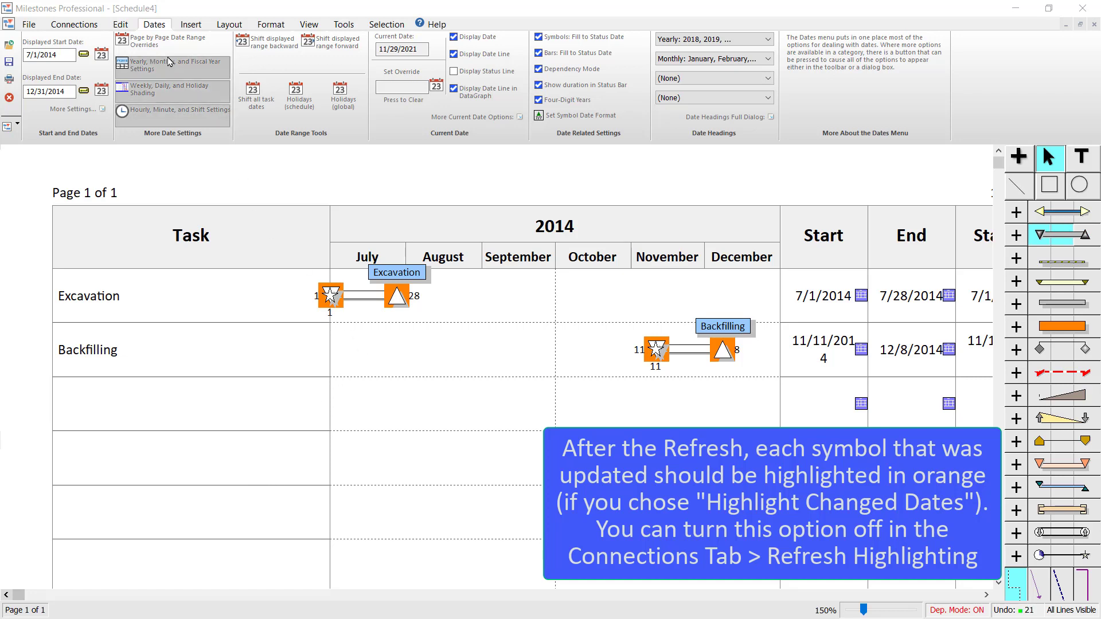
# - Turn off refresh highlighting for the updated symbols in the schedule
pyautogui.click(88, 26)
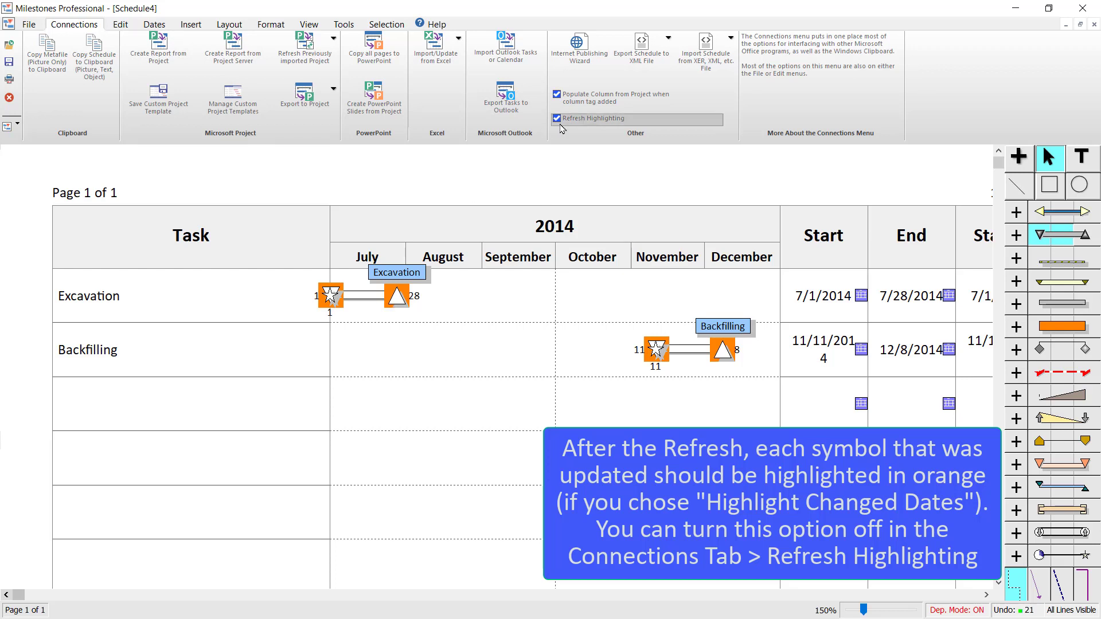
pyautogui.click(570, 127)
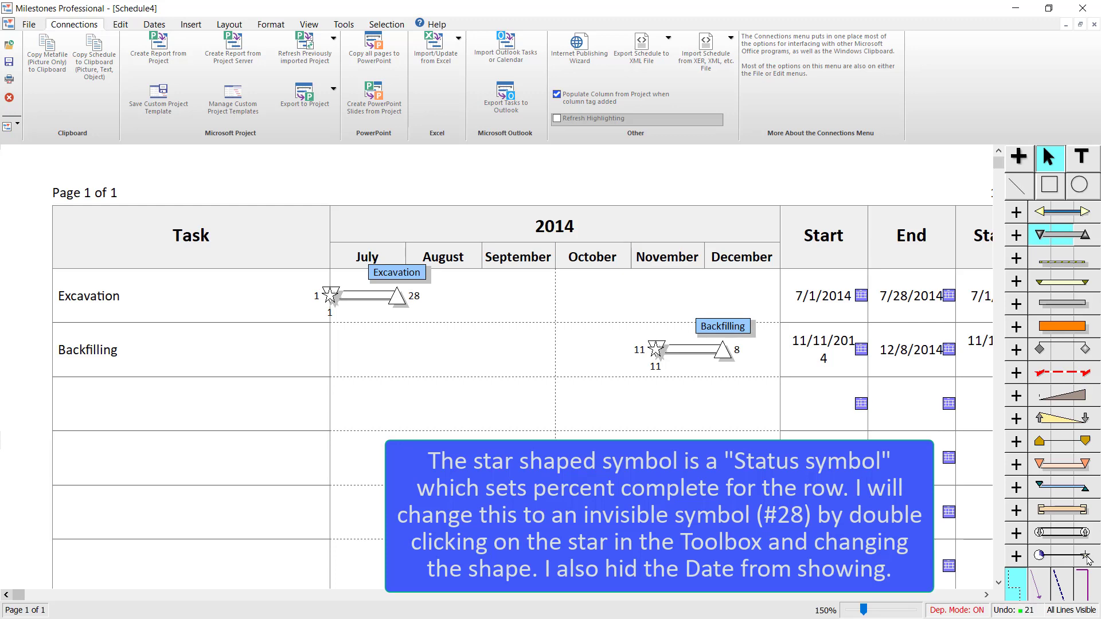
# - Change the toolbox's star-shaped status symbol to the invisible standard shape 28 and hide its date
pyautogui.doubleClick(1087, 556)
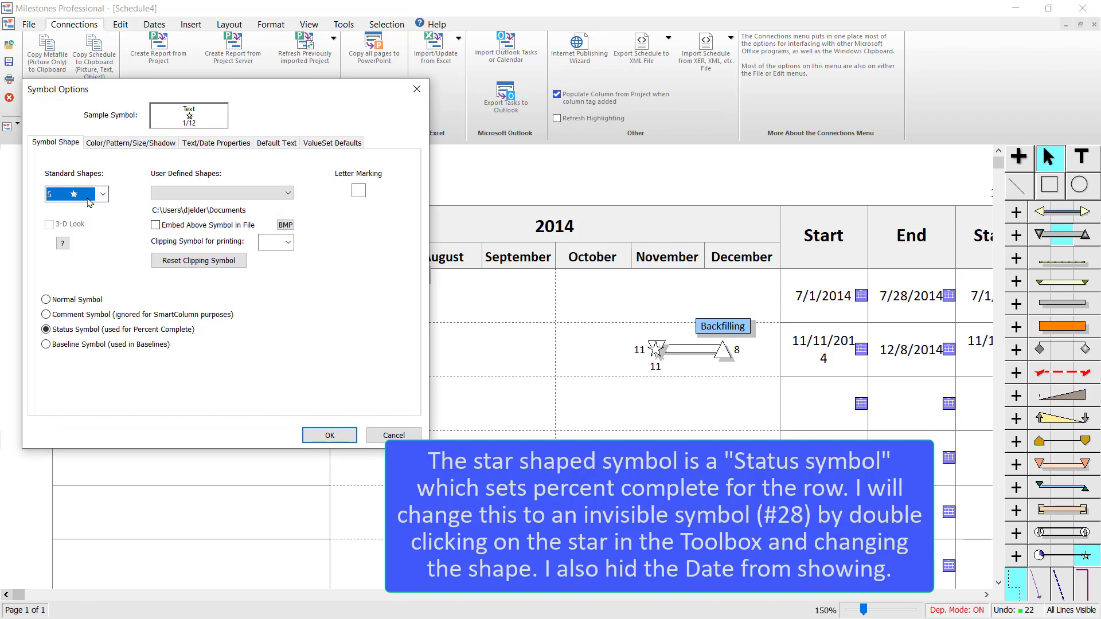
pyautogui.click(102, 194)
pyautogui.click(105, 265)
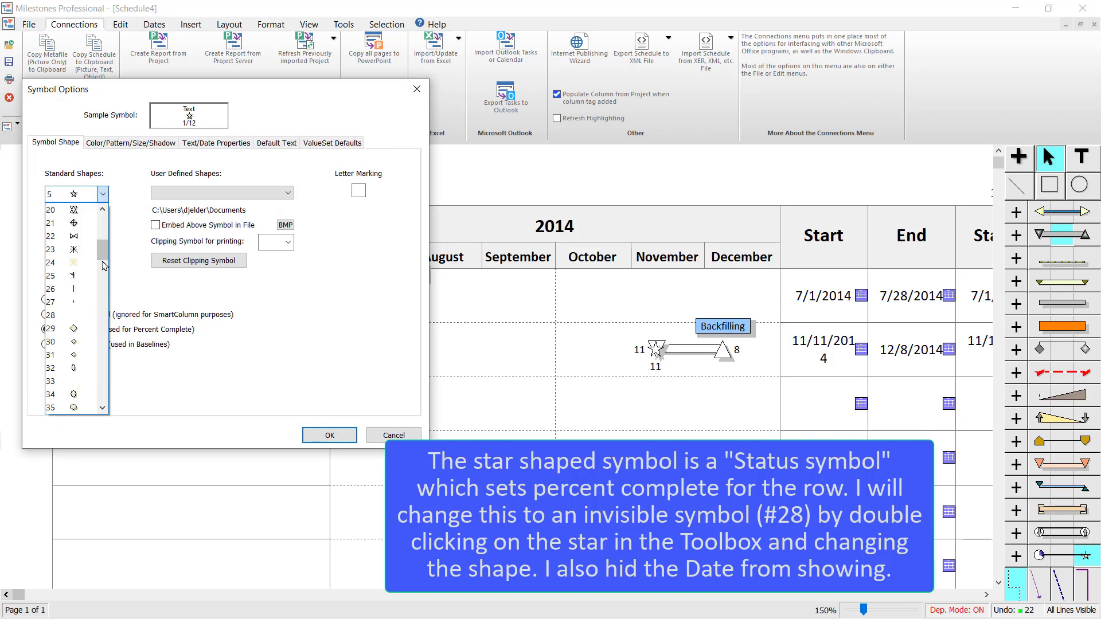
pyautogui.click(78, 317)
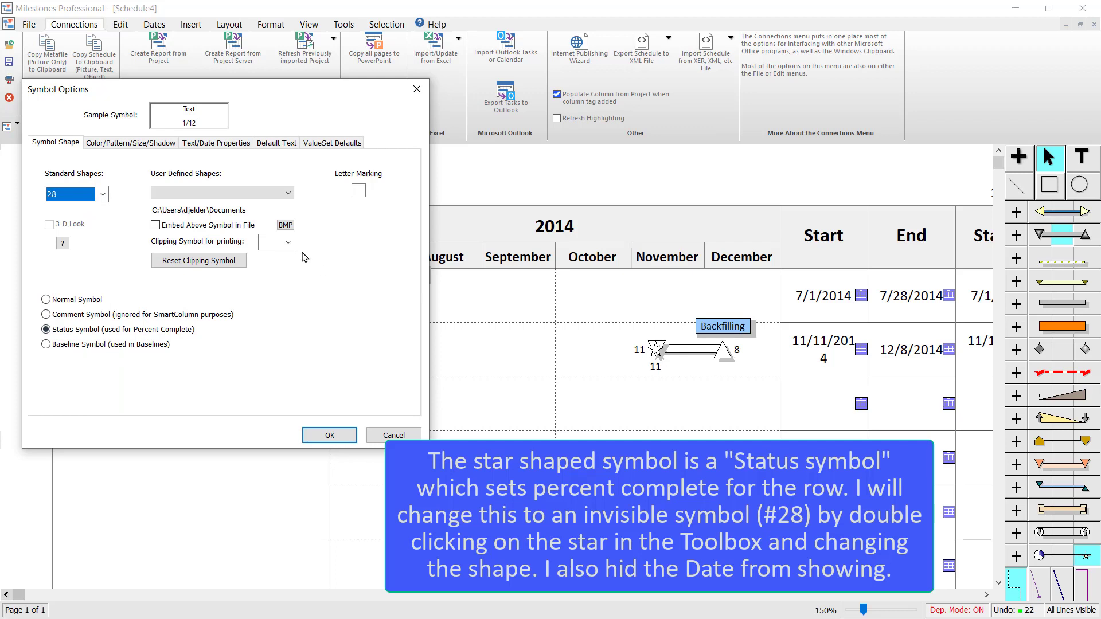
pyautogui.click(217, 148)
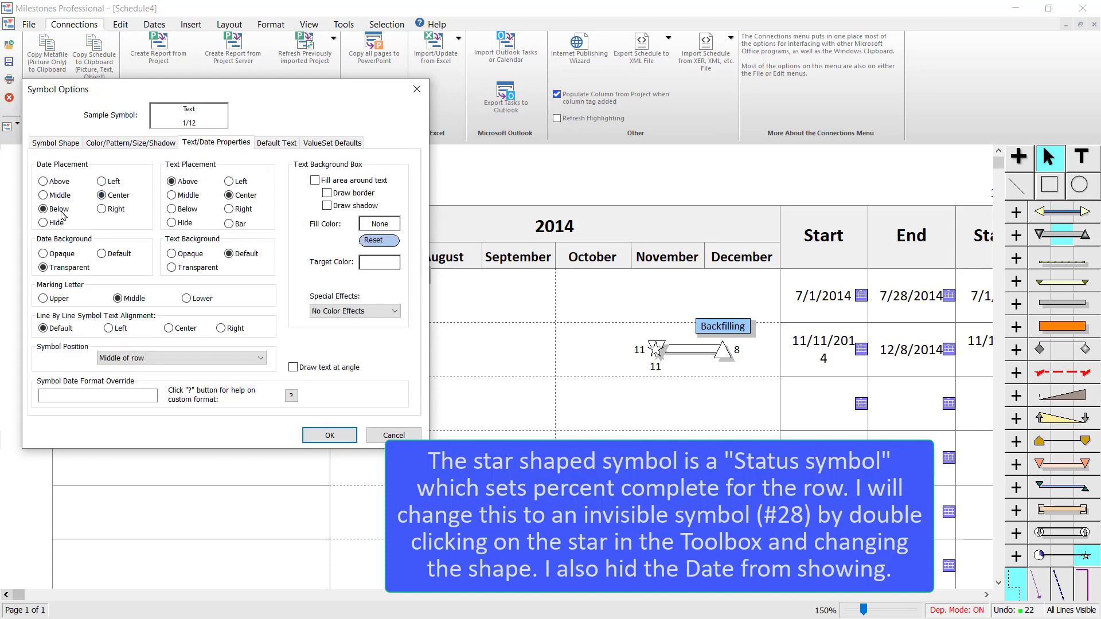
pyautogui.click(59, 224)
pyautogui.click(345, 440)
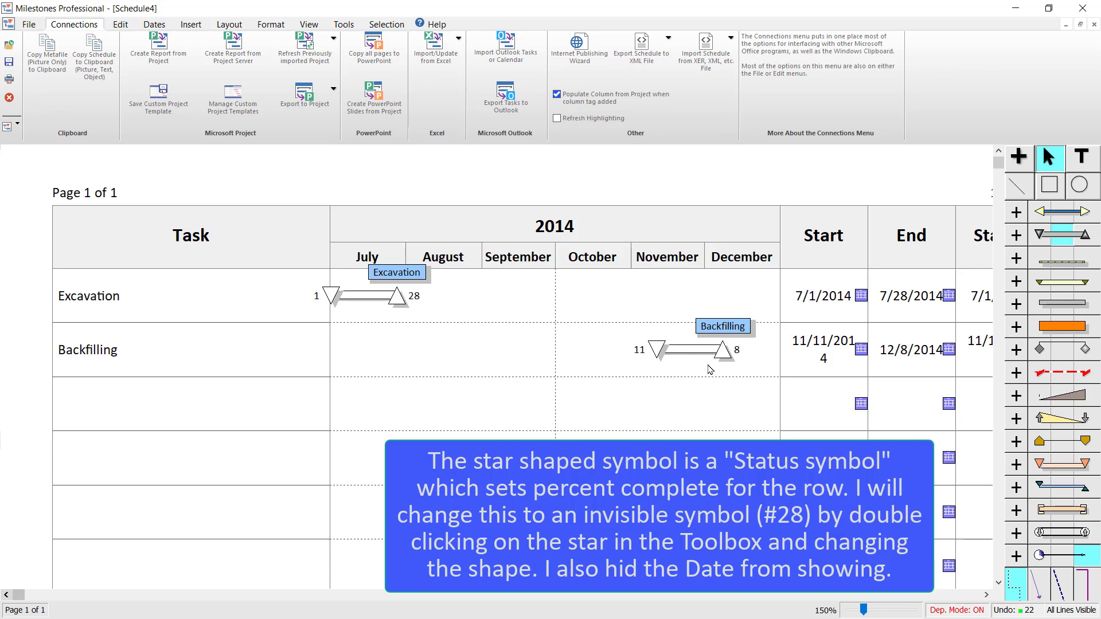
# - Disable filling to the status date for both symbols and bars
pyautogui.click(152, 26)
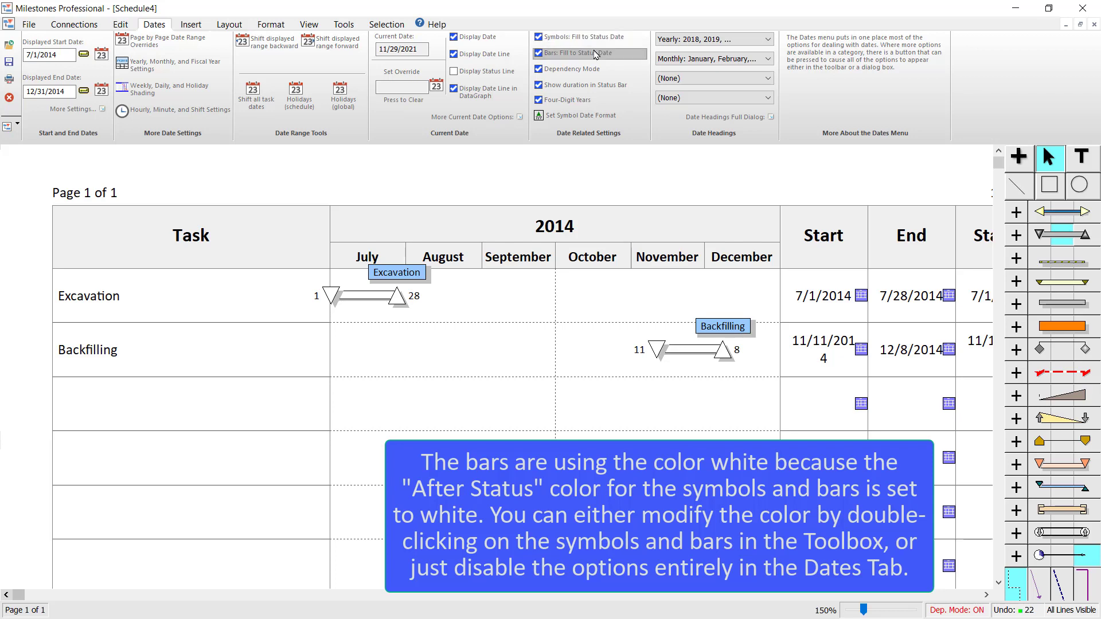
pyautogui.click(596, 40)
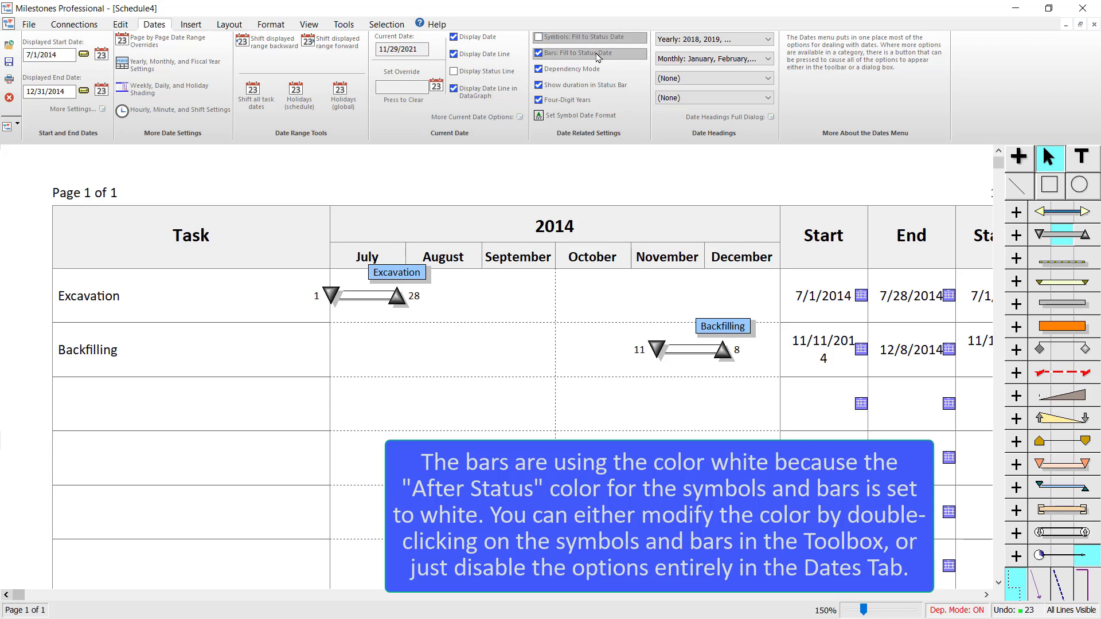
pyautogui.click(597, 55)
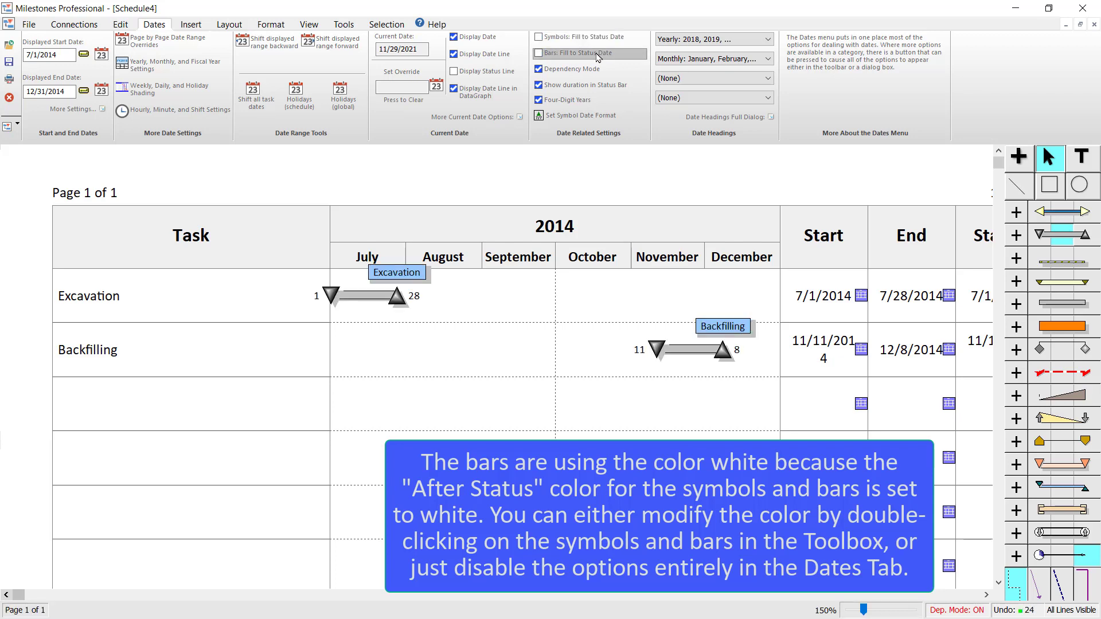